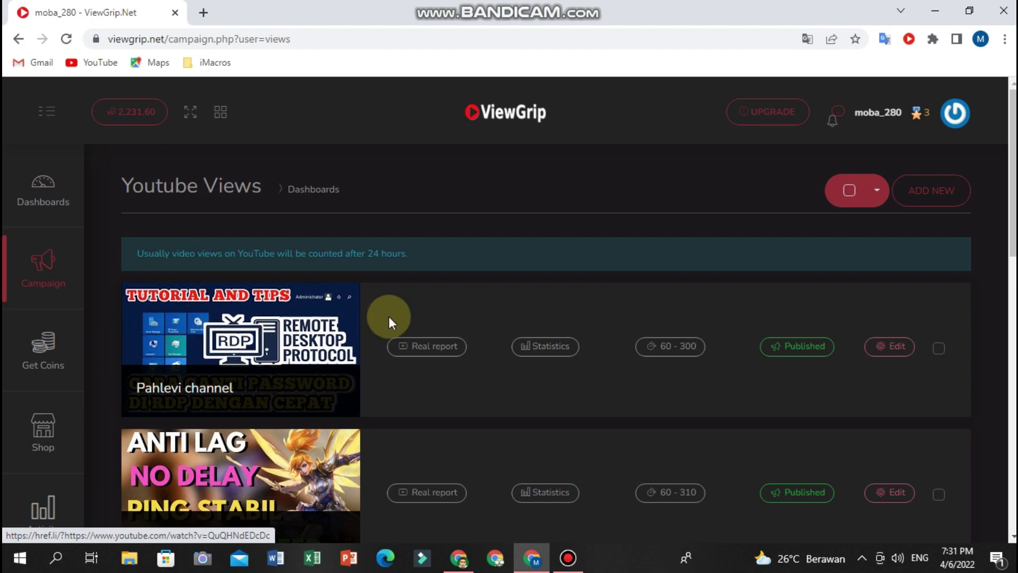
- Open the first YouTube Views campaign for editing and review its title, video URL and view duration settings
scroll(403, 315, "down", 3)
scroll(415, 314, "up", 3)
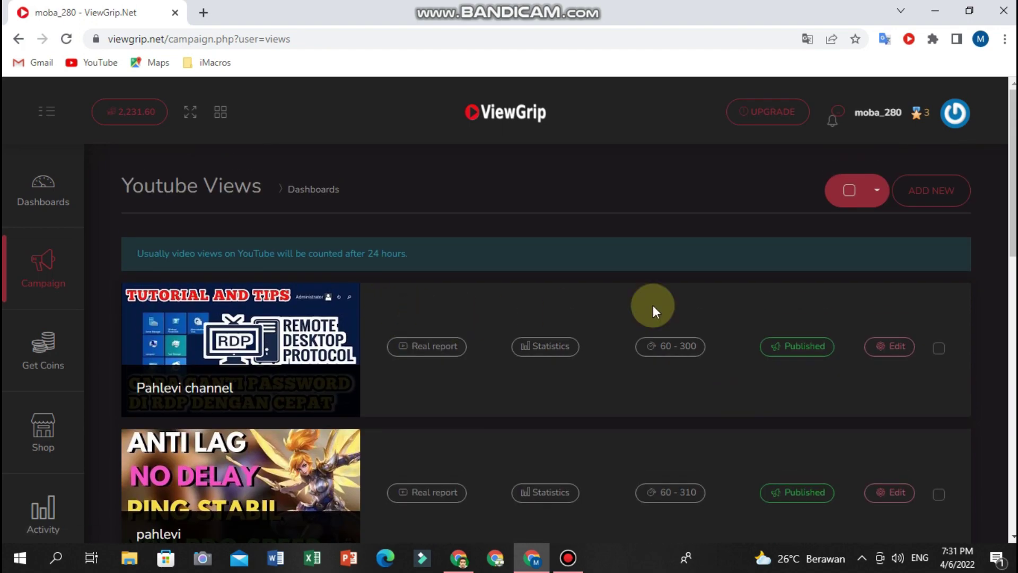
left_click(893, 351)
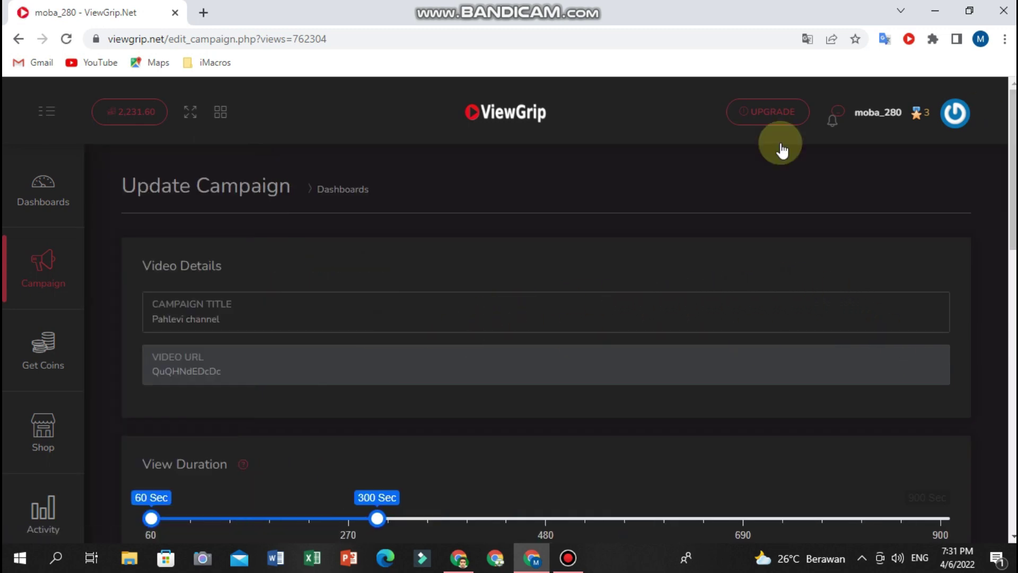
left_click(241, 322)
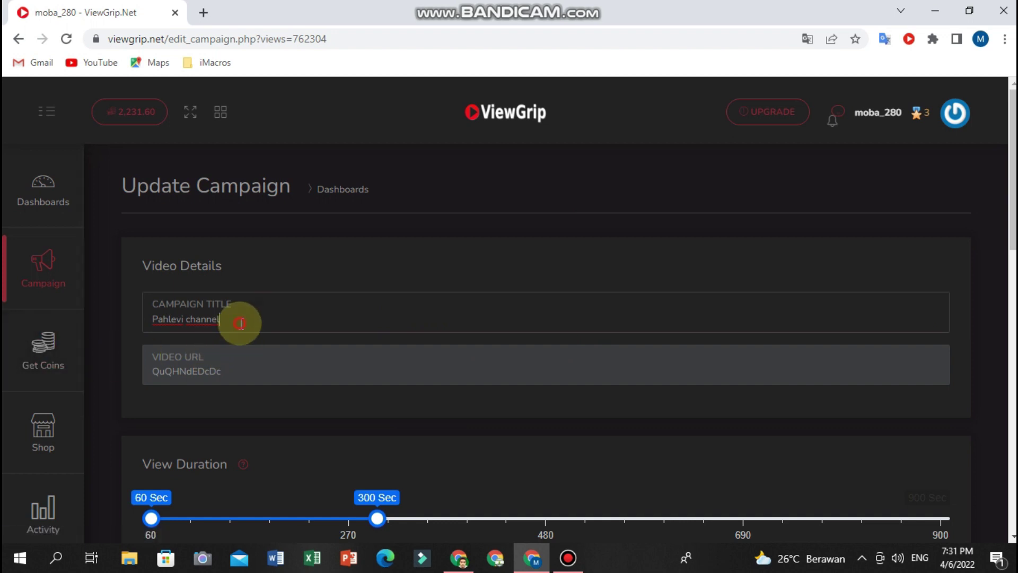
scroll(330, 325, "down", 1)
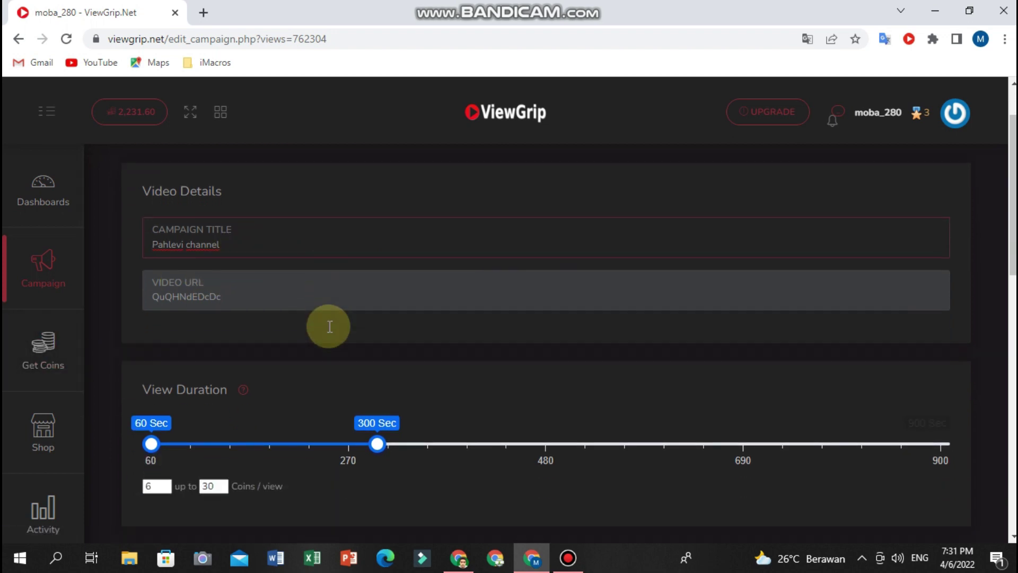
left_click(351, 193)
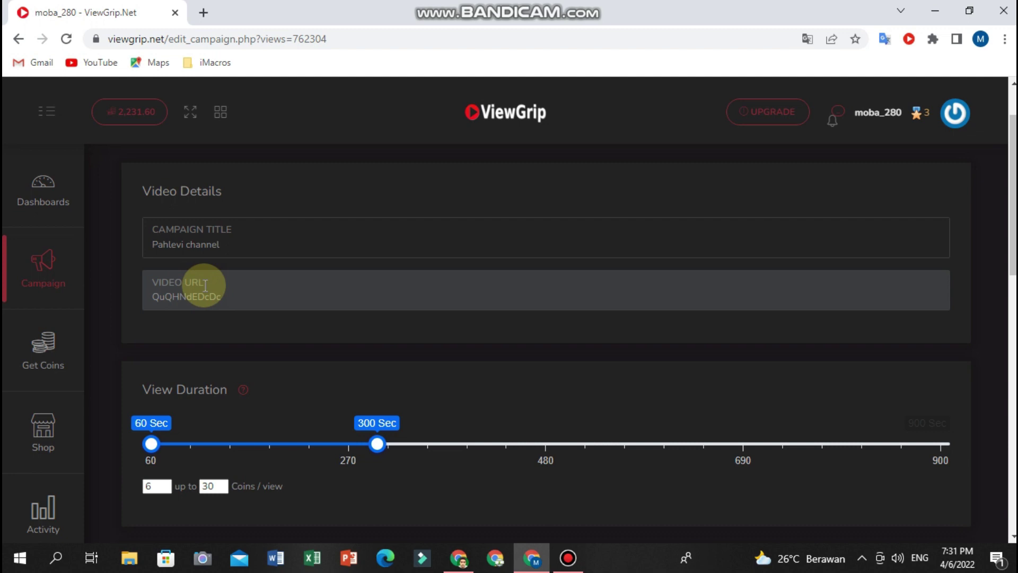
scroll(346, 447, "down", 3)
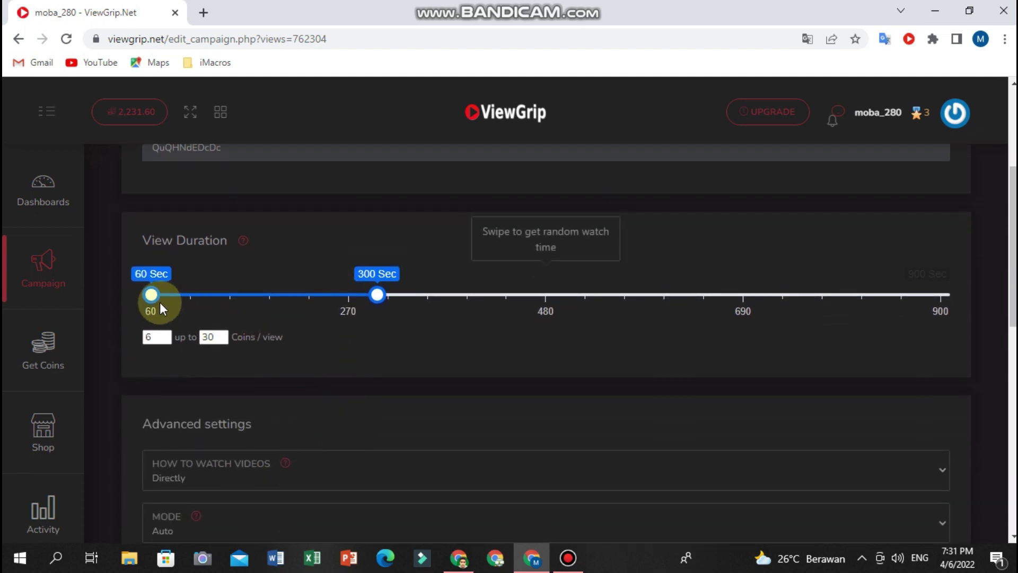
scroll(381, 322, "up", 3)
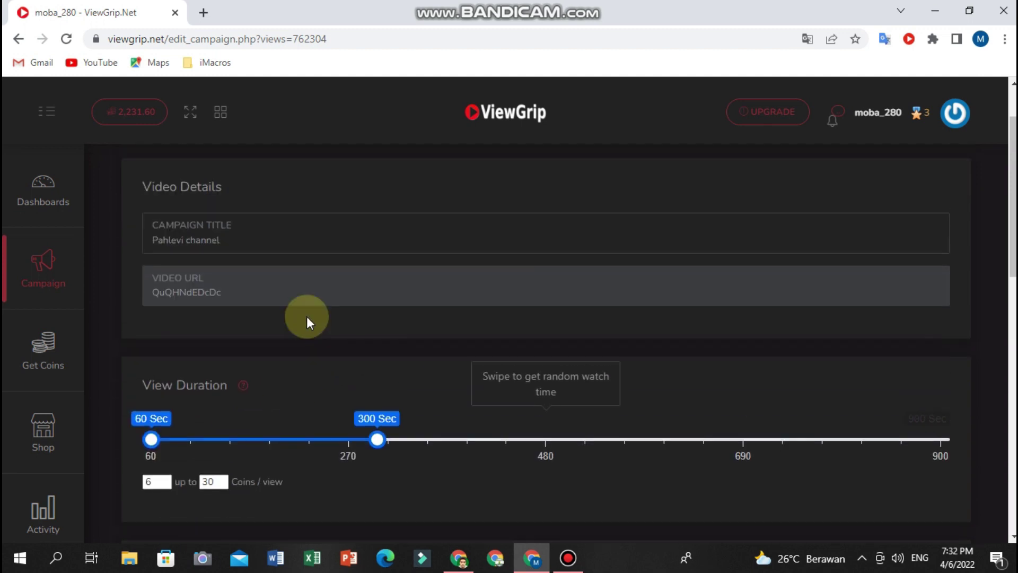
- Return to the YouTube Views campaign list, open the first campaign's video in a separate browser tab and pause it
mouse_move(36, 262)
left_click(178, 212)
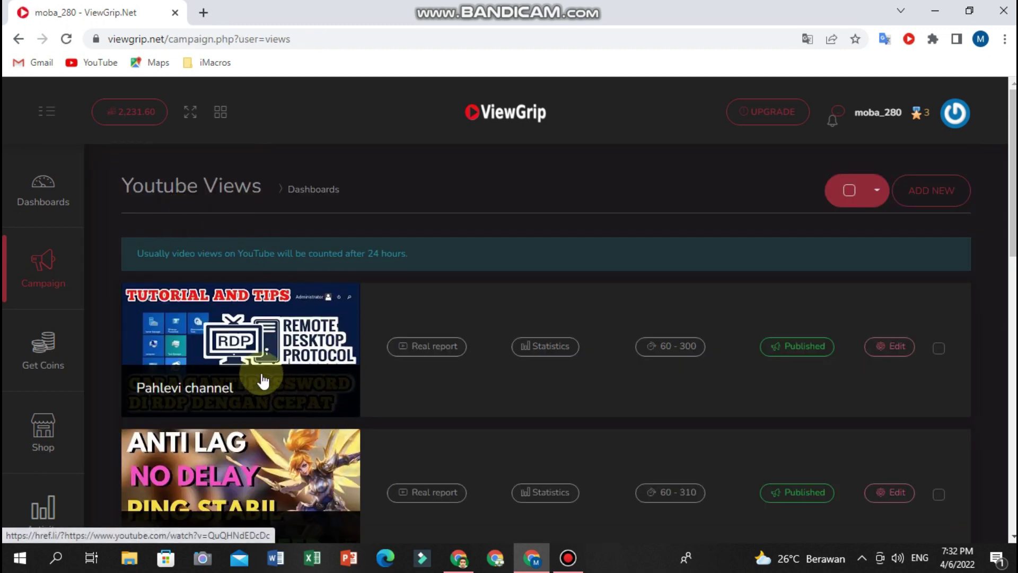
right_click(254, 388)
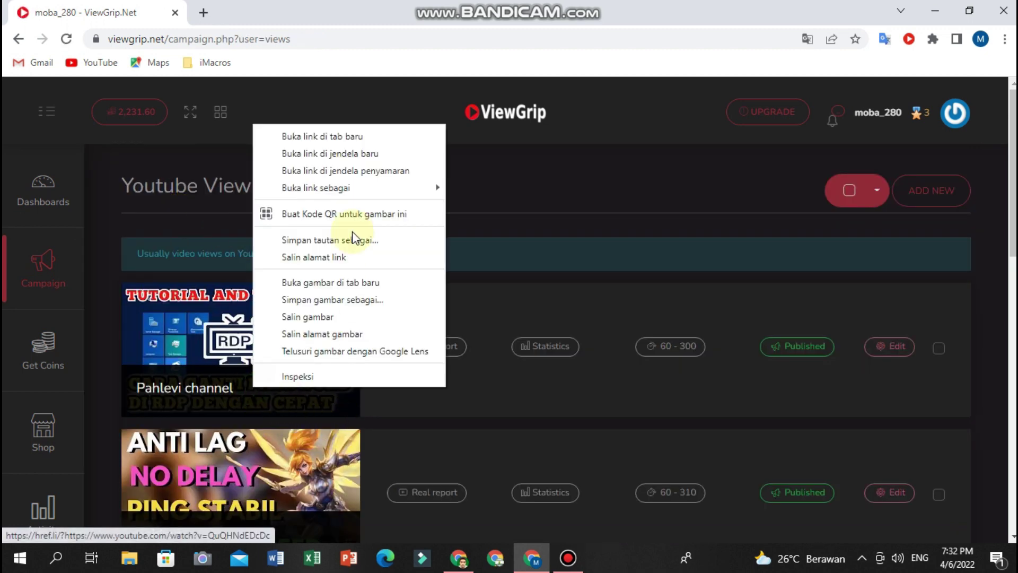
left_click(353, 137)
left_click(229, 16)
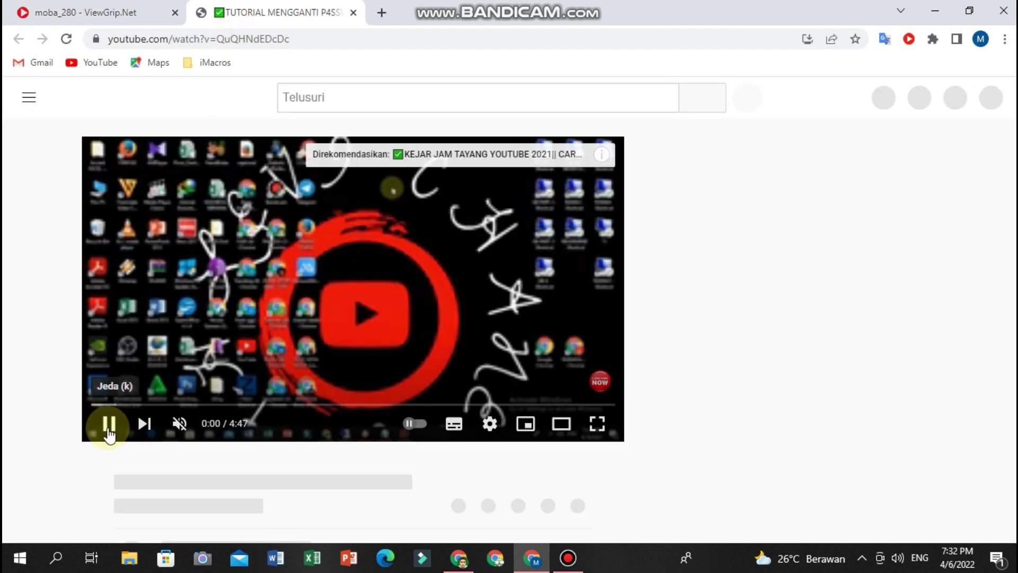
left_click(103, 430)
left_click(100, 424)
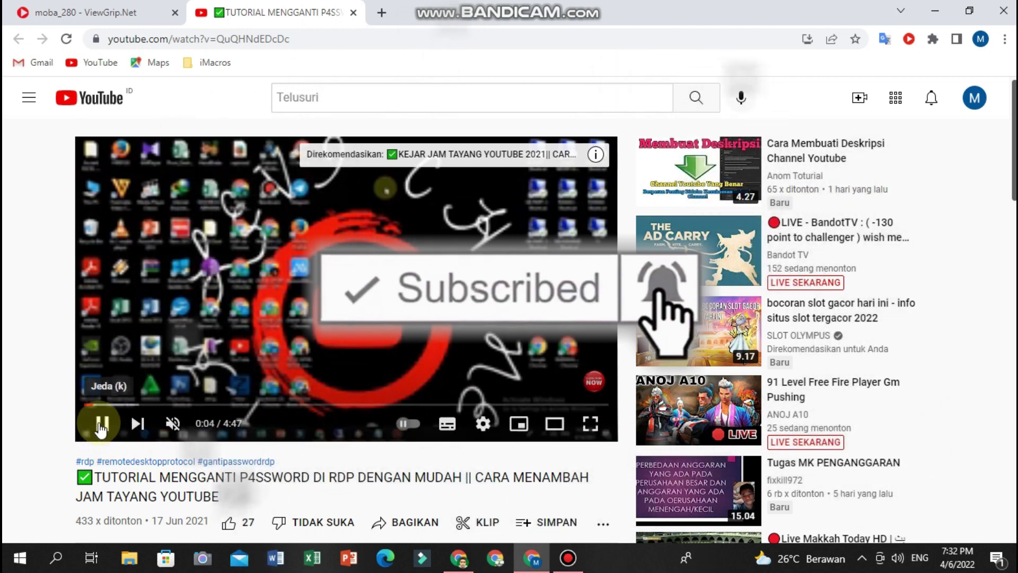
- Reopen the first campaign for editing in ViewGrip and compare its view duration range with the video's length on YouTube
left_click(106, 12)
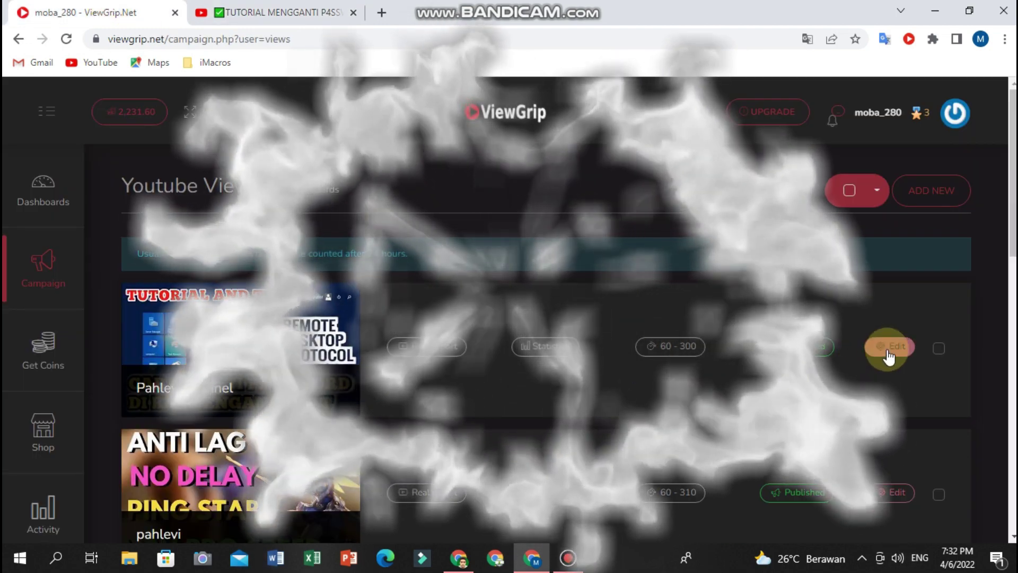
left_click(886, 347)
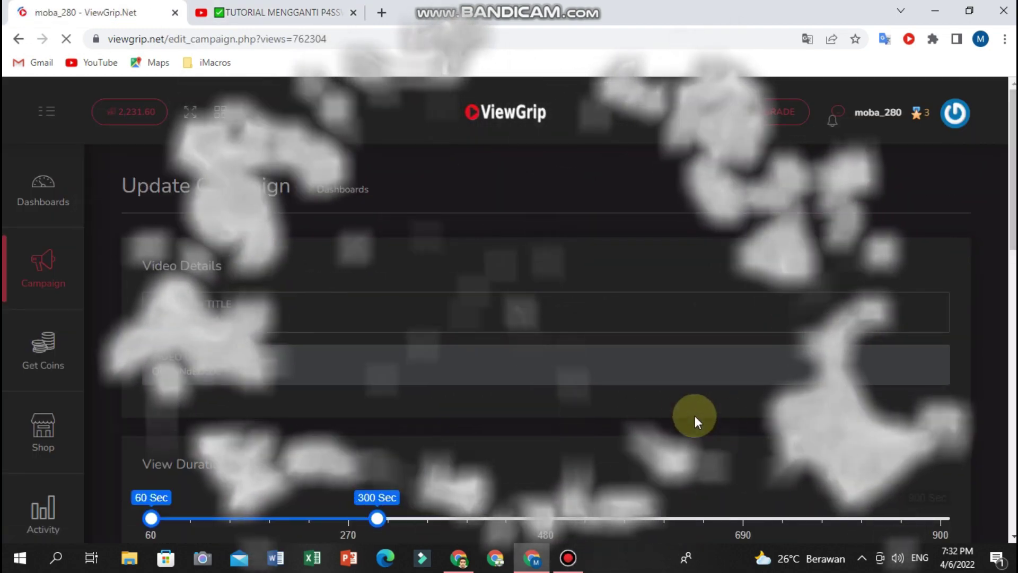
scroll(695, 415, "down", 6)
scroll(680, 404, "up", 3)
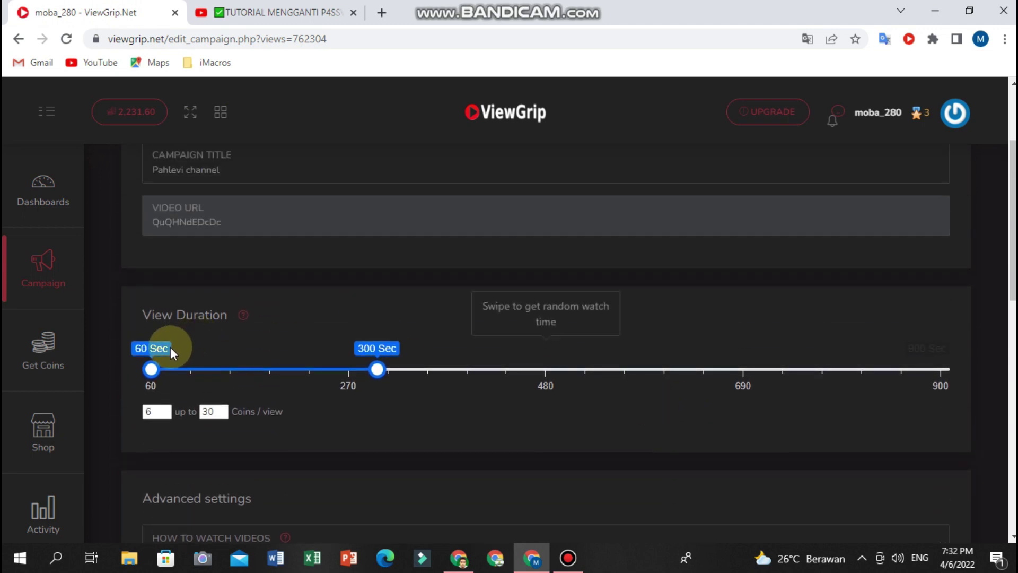
left_click(231, 12)
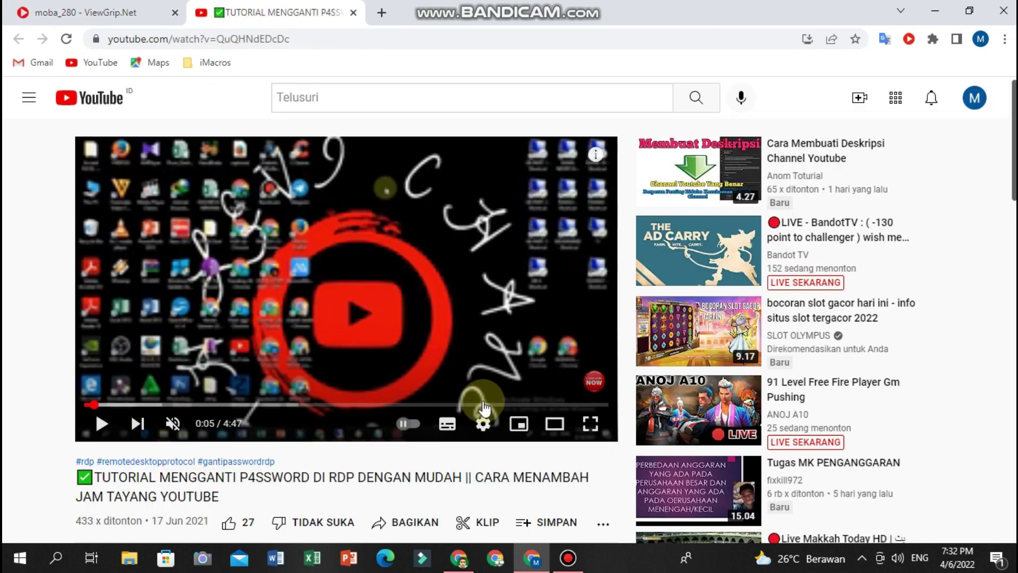
left_click(130, 10)
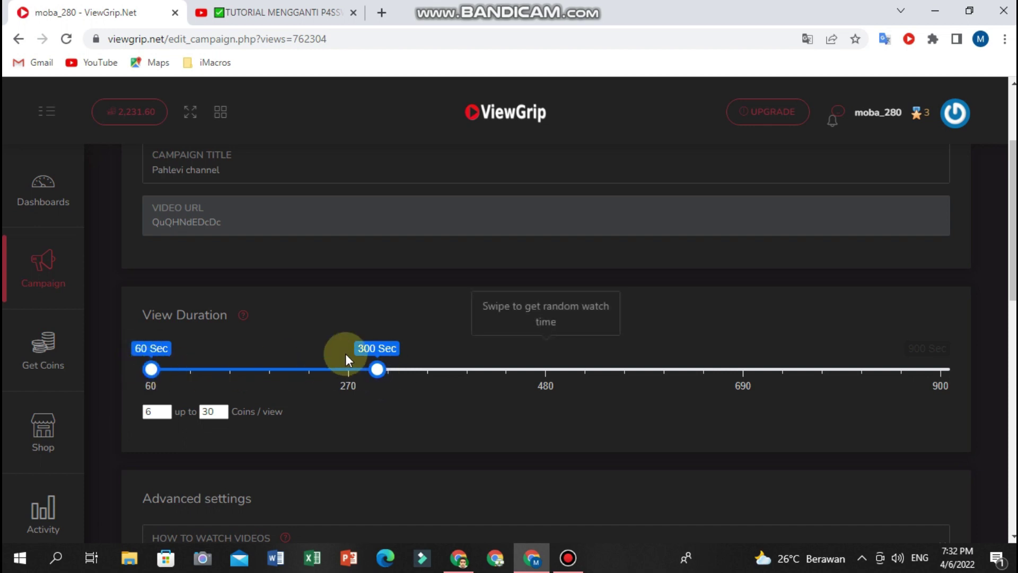
- Set How to Watch Videos in the campaign's advanced settings to Search by keyword
scroll(345, 361, "down", 5)
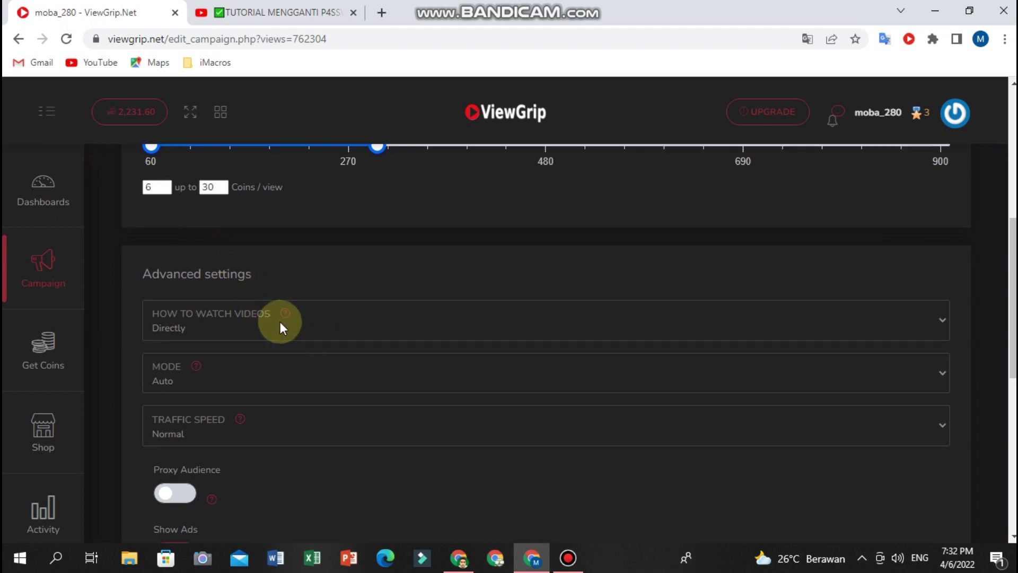
scroll(284, 321, "down", 2)
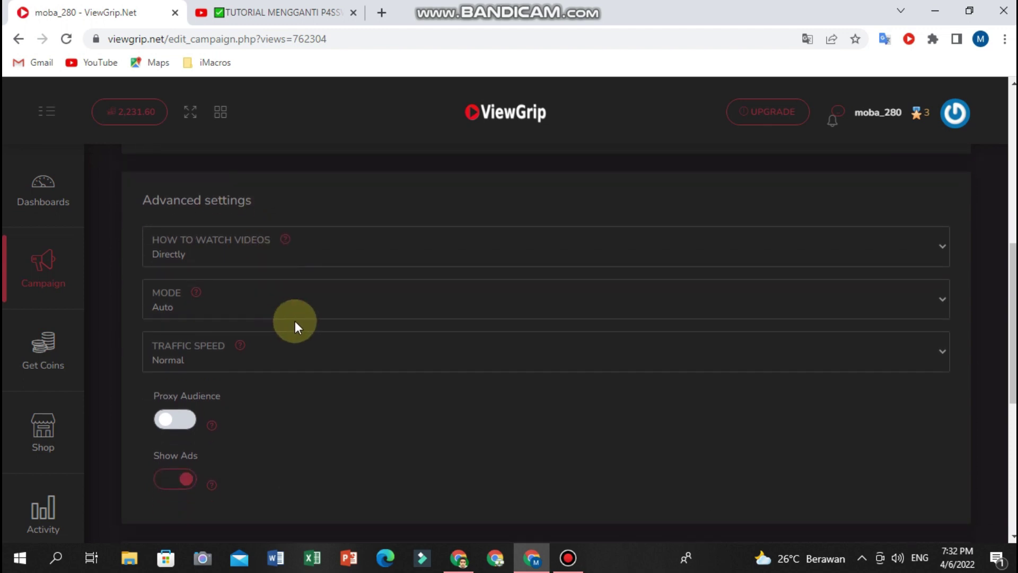
left_click(181, 255)
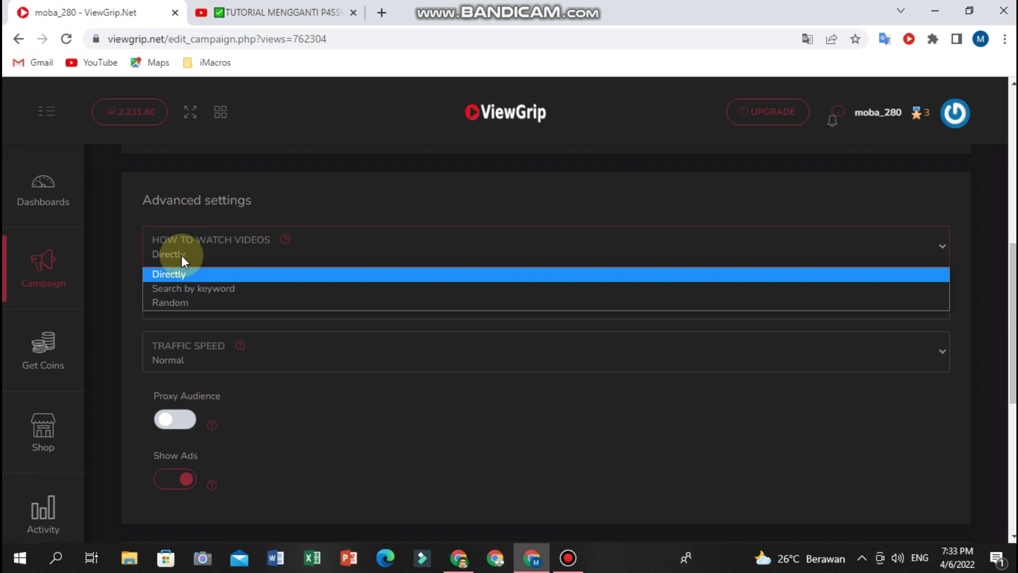
left_click(211, 287)
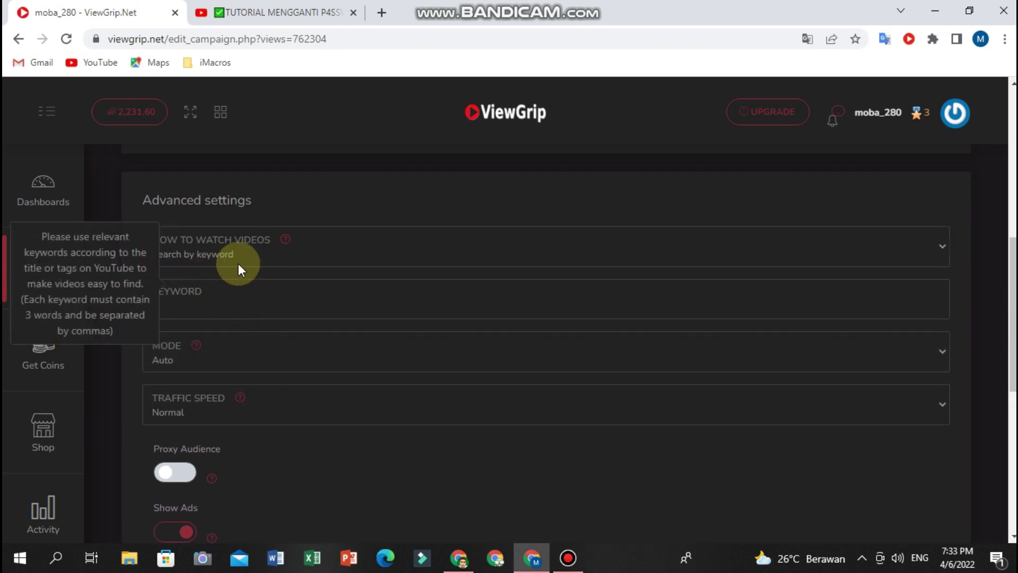
scroll(272, 269, "down", 4)
scroll(271, 269, "up", 4)
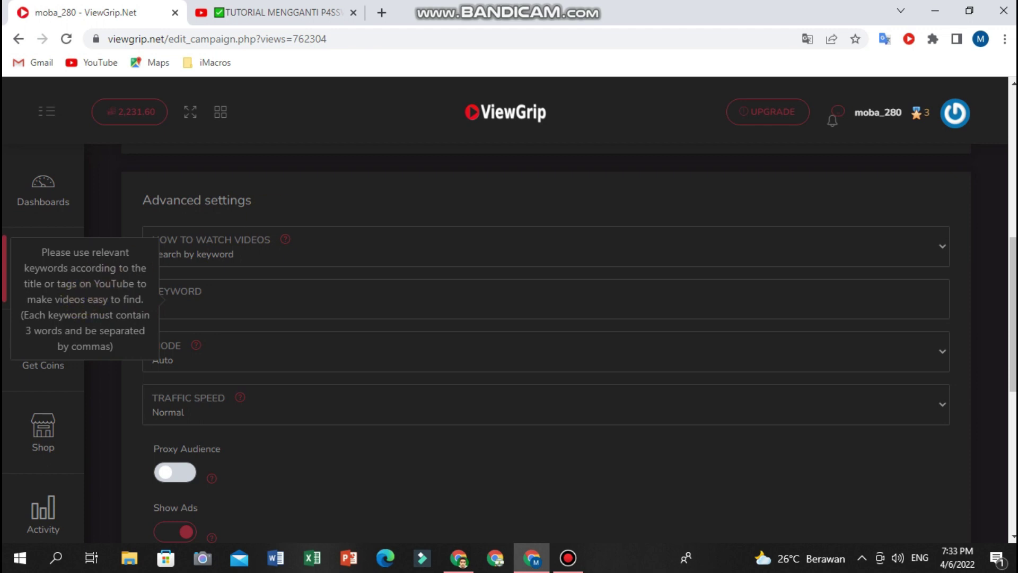
- Translate the campaign editing page into Indonesian with the Google Translate extension
left_click(885, 39)
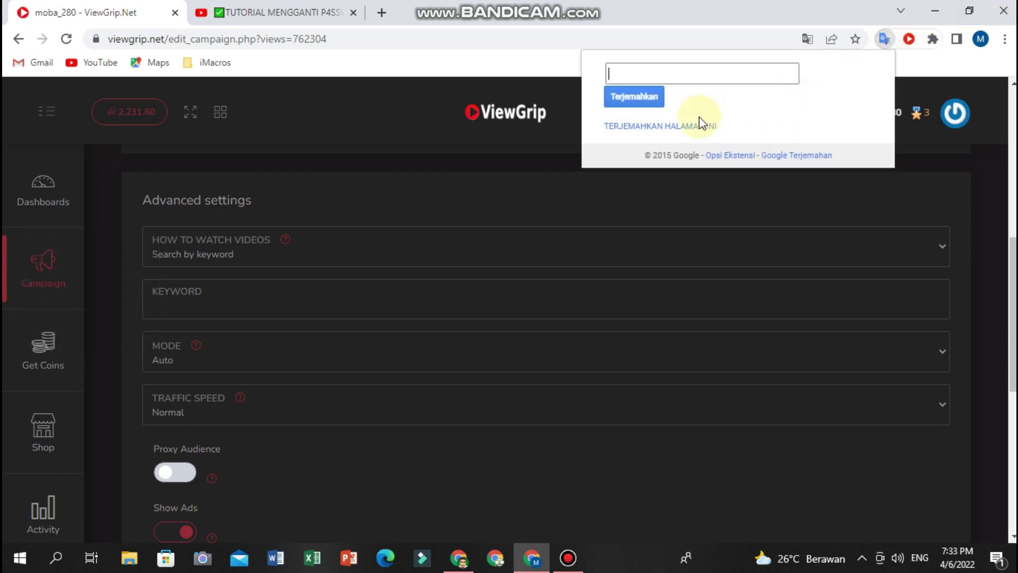
left_click(658, 127)
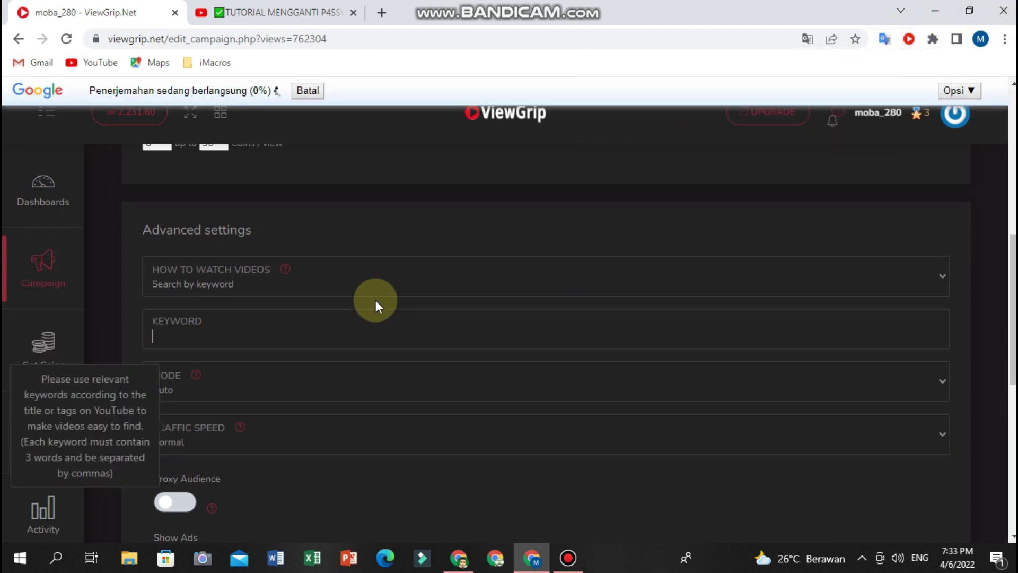
scroll(262, 323, "down", 2)
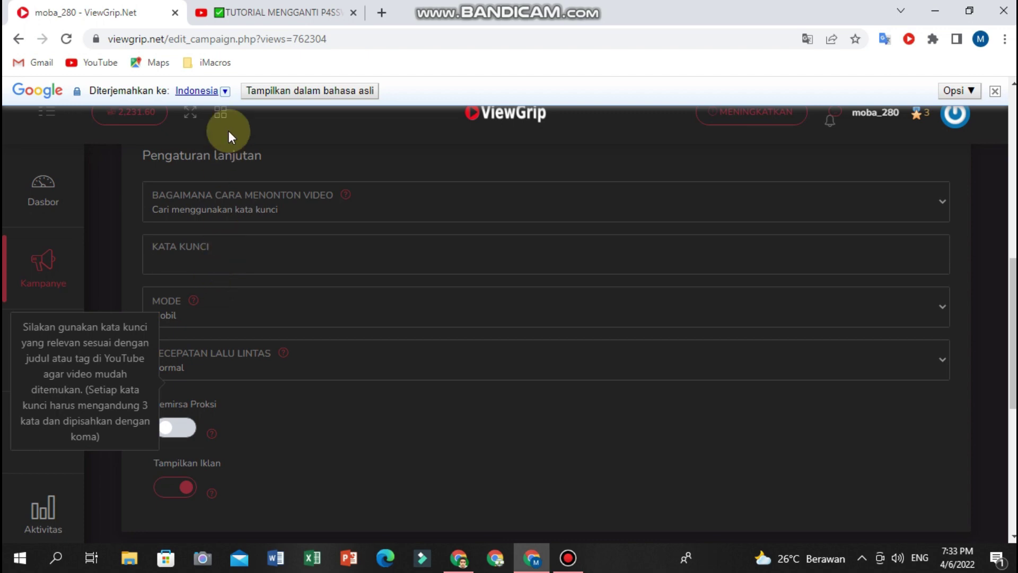
- Check the video's title, hashtags and description on YouTube against the keyword requirements on the campaign page
left_click(233, 12)
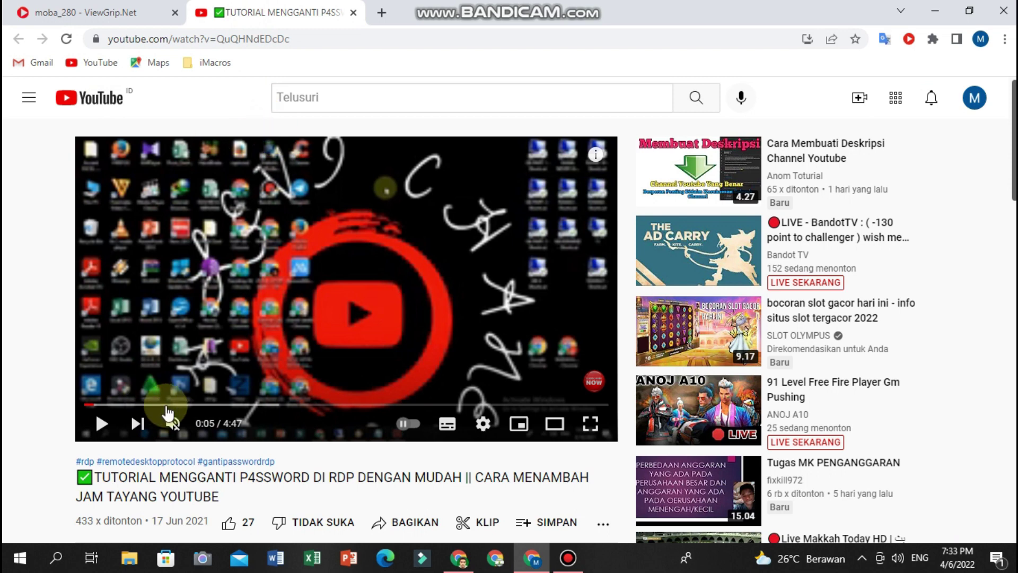
left_click(82, 14)
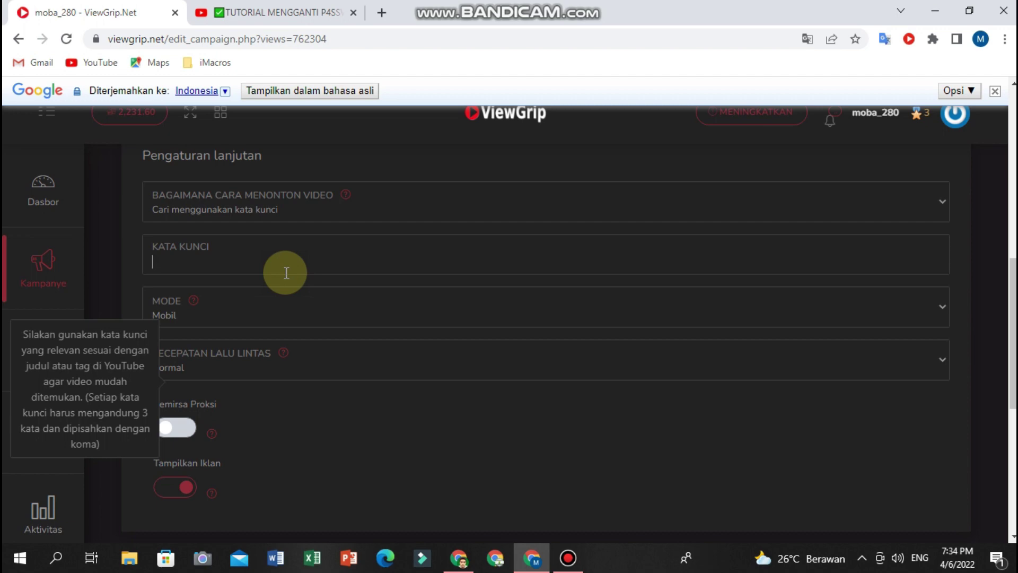
left_click(244, 15)
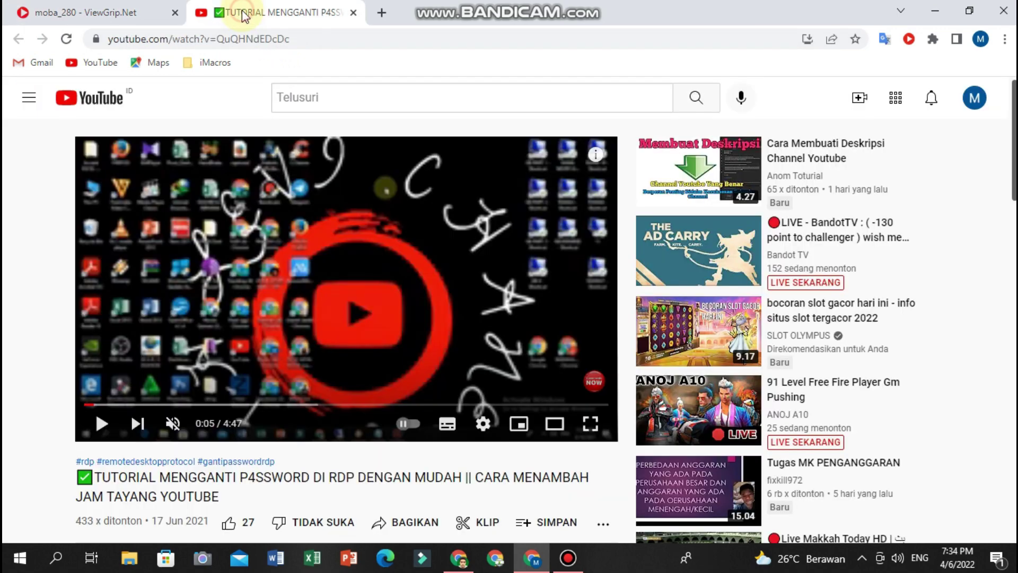
left_click(121, 19)
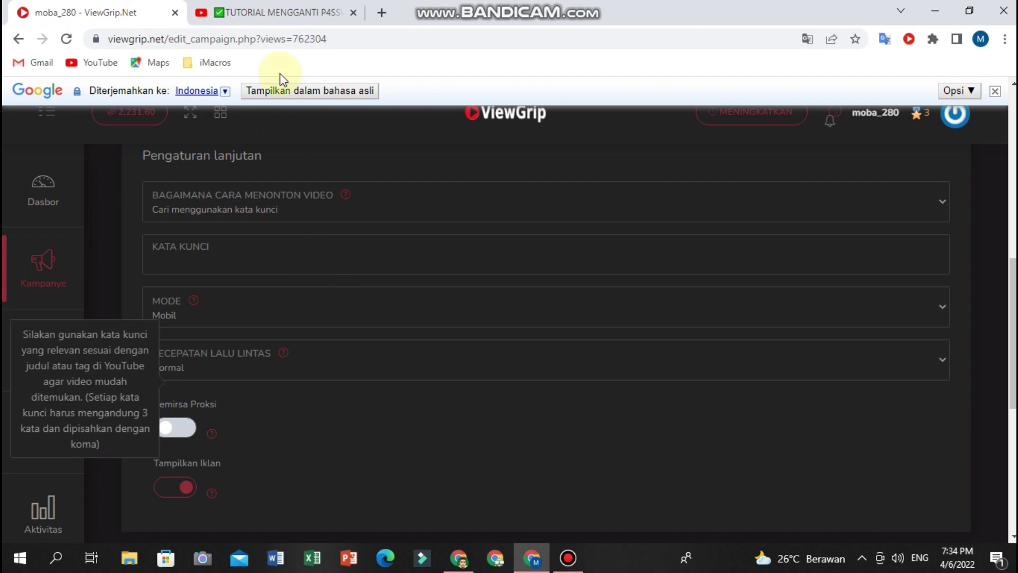
left_click(267, 16)
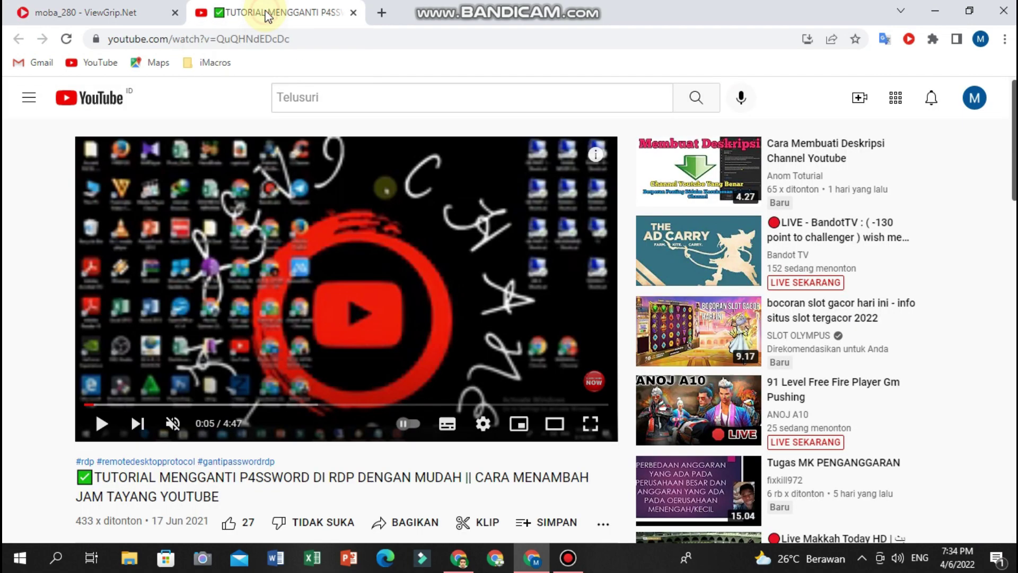
scroll(329, 446, "down", 4)
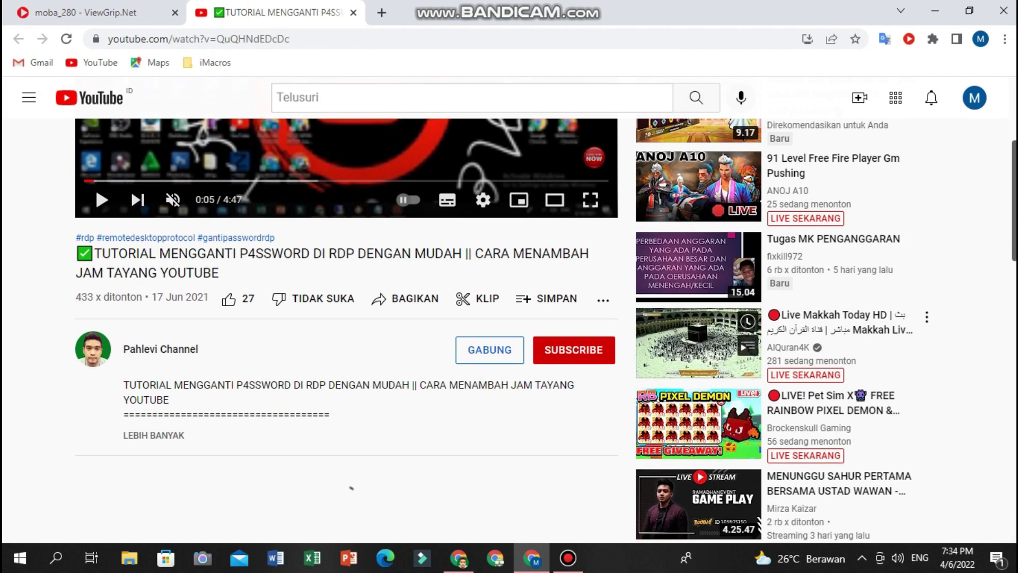
left_click(133, 14)
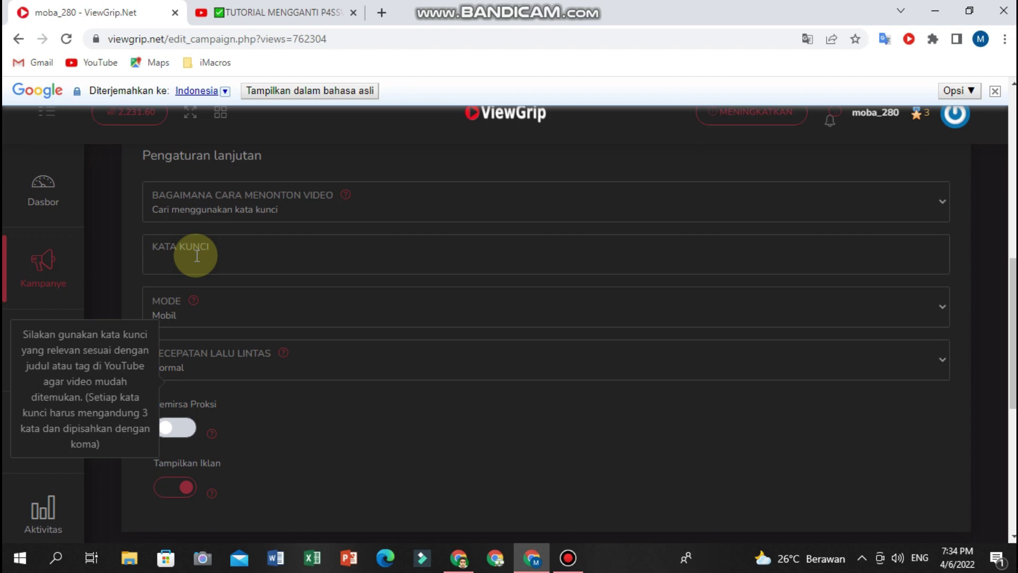
- Copy "TUTORIAL MENGGANTI P4SSWORD DI RDP DENGAN MUDAH" from the video's YouTube title and add it as the campaign keyword in ViewGrip
left_click(228, 13)
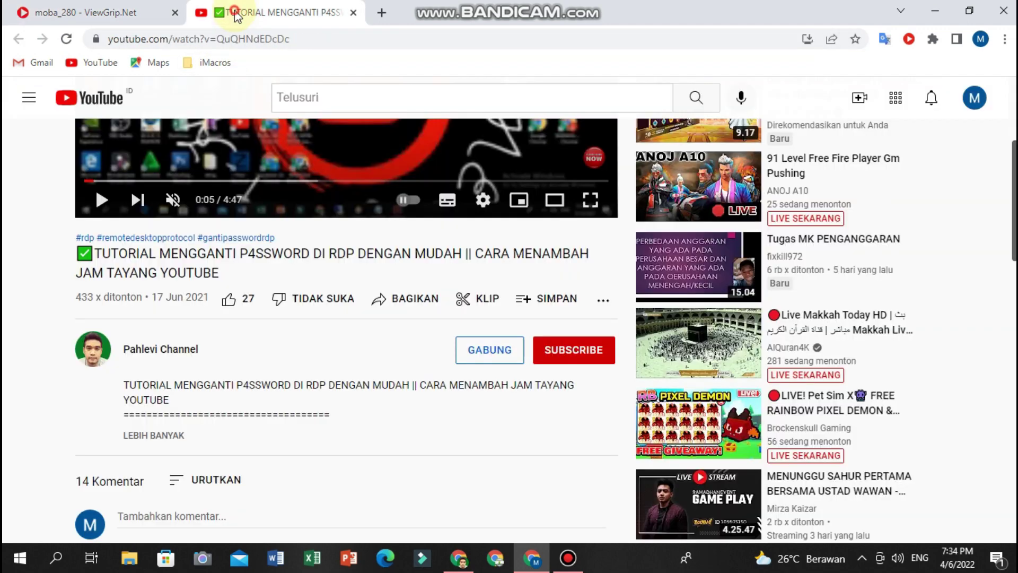
scroll(302, 375, "up", 2)
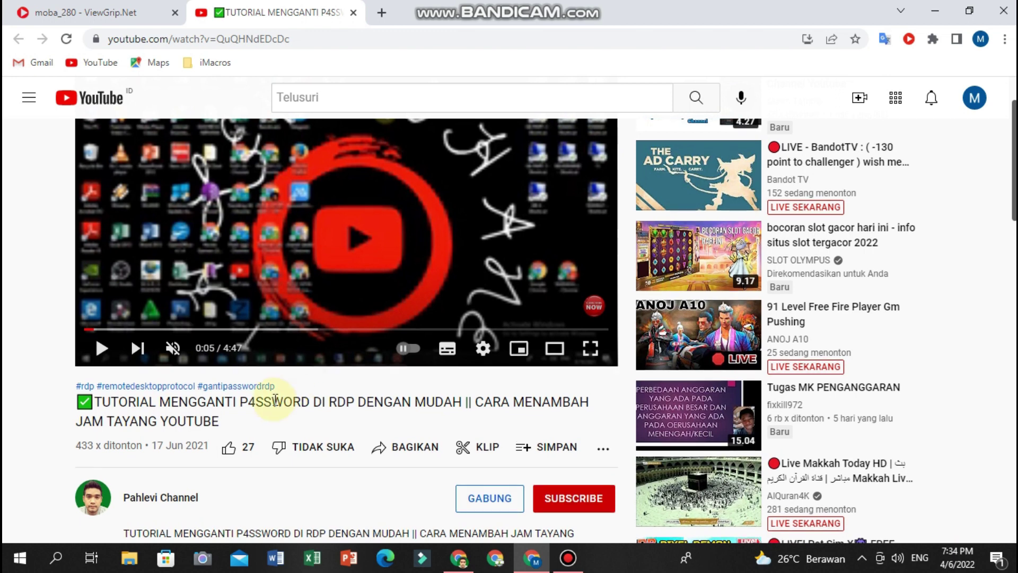
scroll(191, 359, "down", 1)
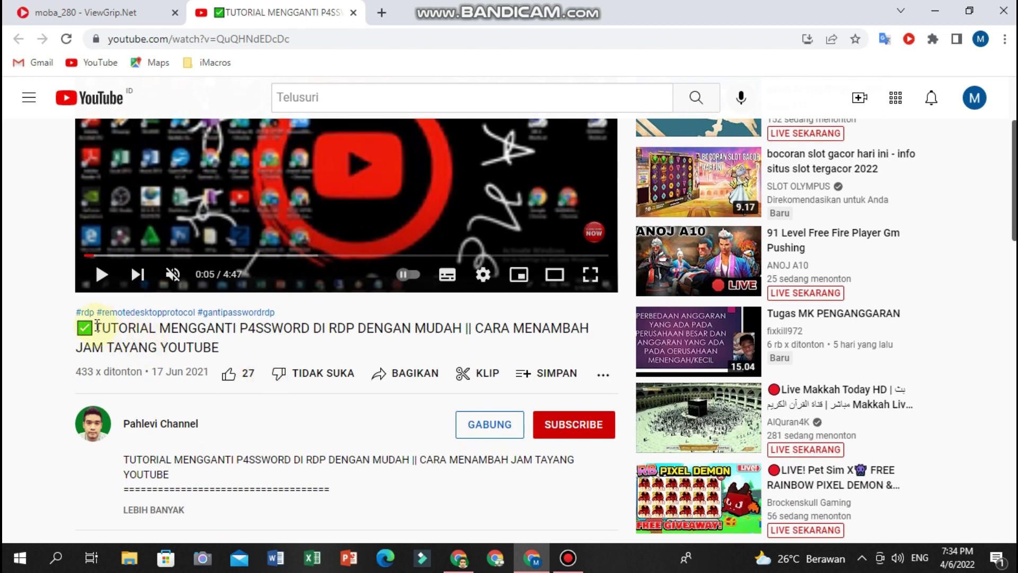
left_click_drag(94, 330, 463, 327)
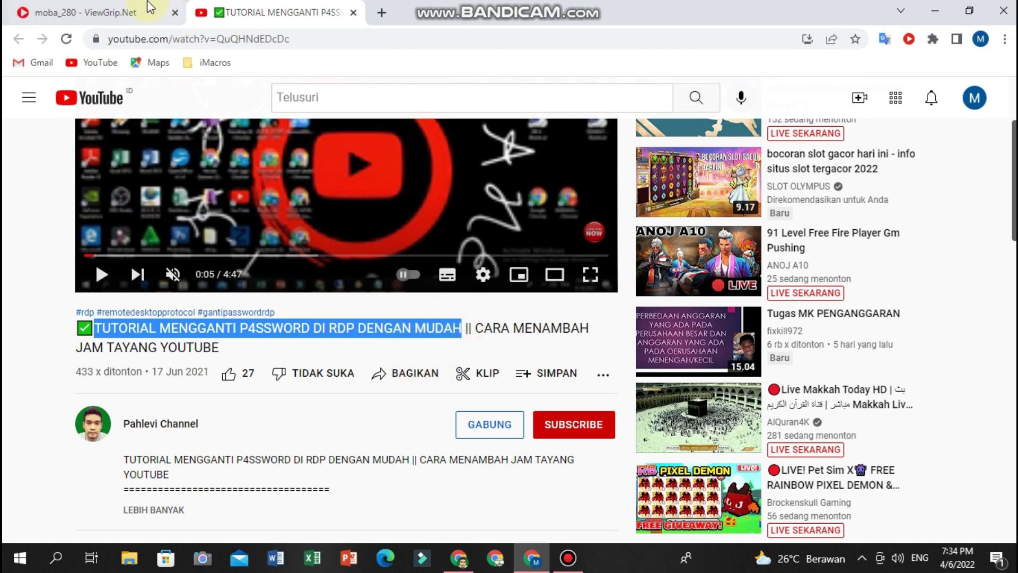
left_click(140, 12)
left_click(254, 262)
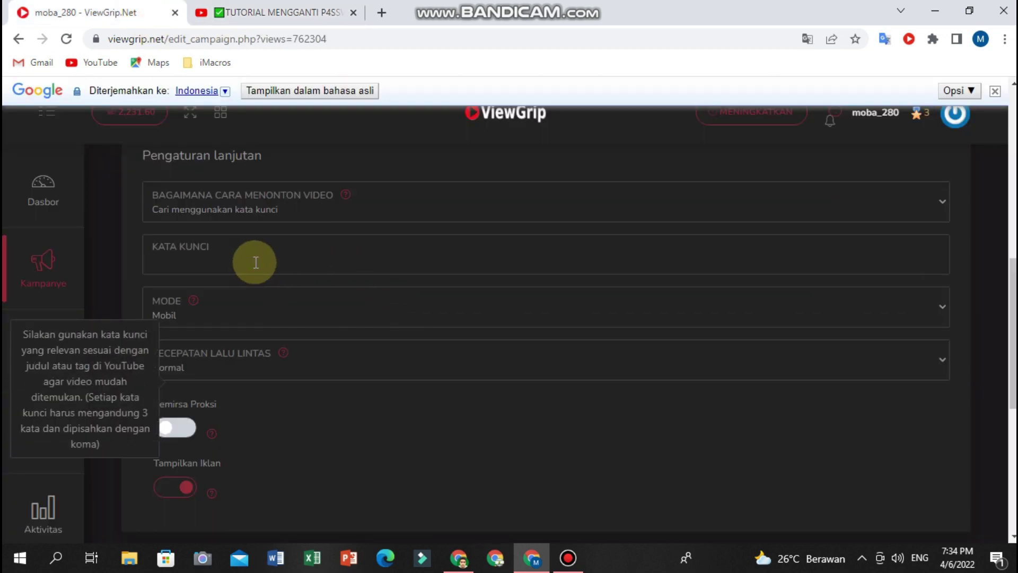
type("DAH")
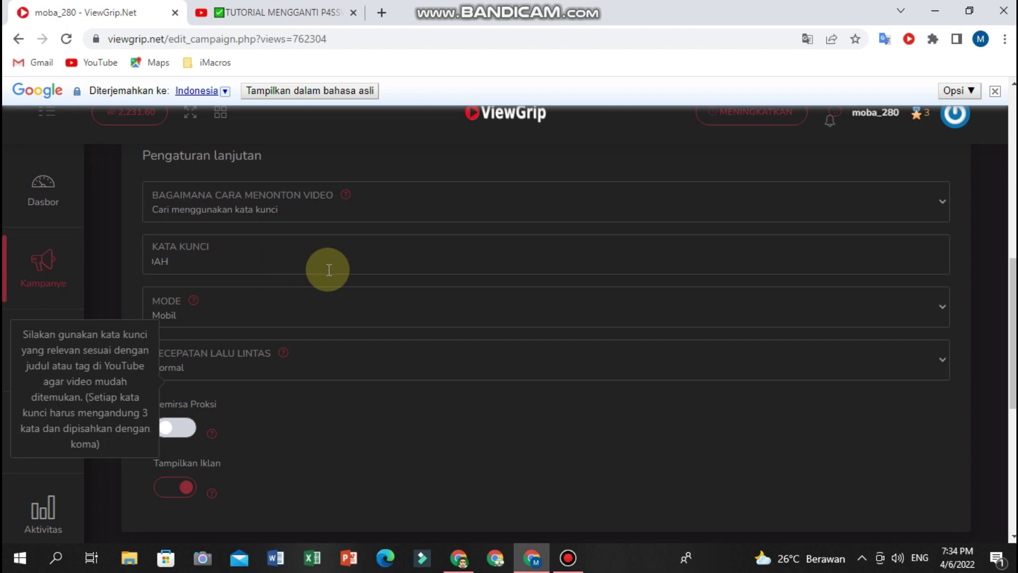
key("Return")
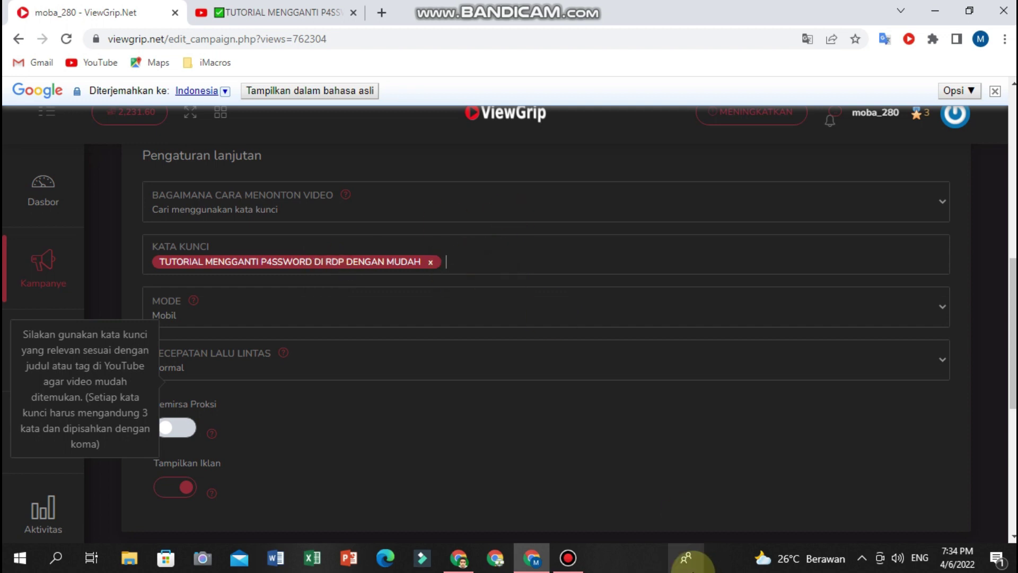
- Examine the rest of the video's title on YouTube for further keyword phrases and return to the campaign's keyword field
left_click(261, 15)
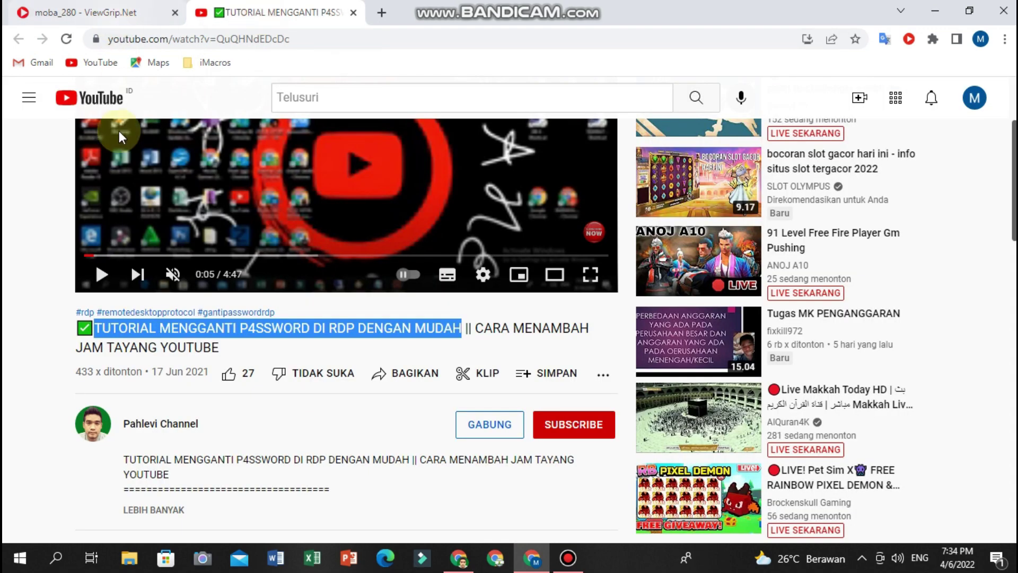
left_click(122, 326)
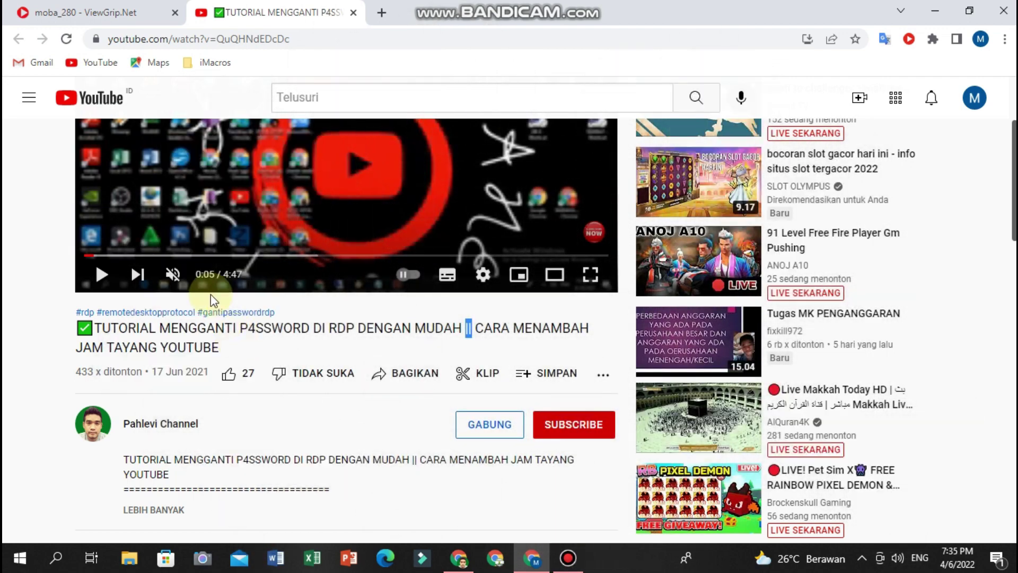
left_click(94, 12)
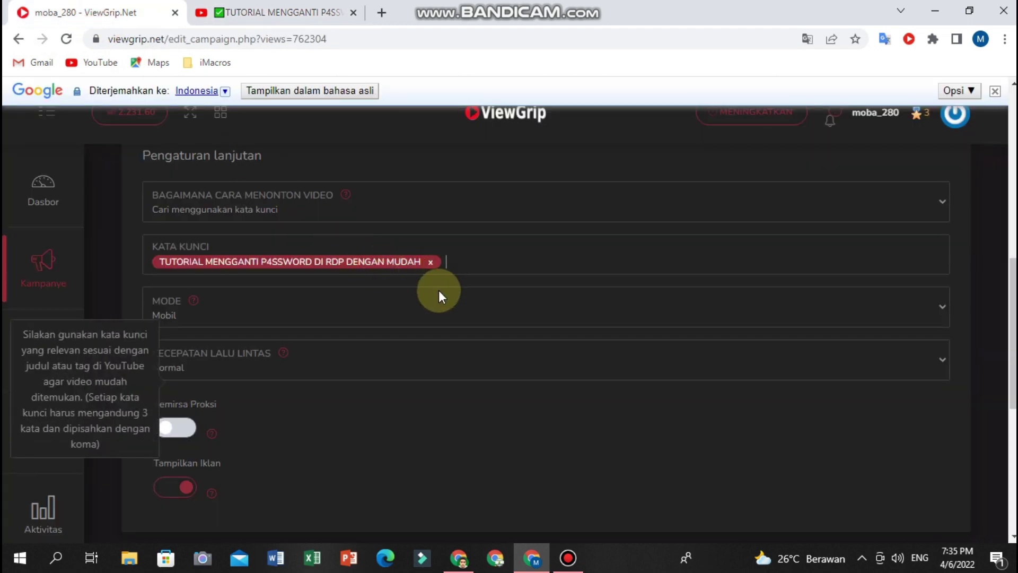
left_click(466, 256)
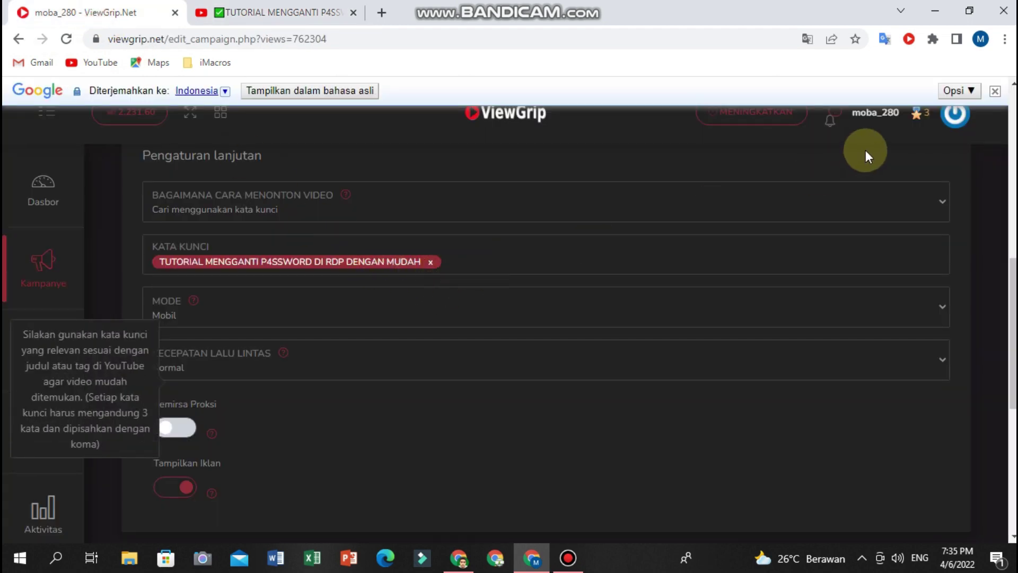
- Restore the campaign page to its original language and close the translation bar
left_click(336, 94)
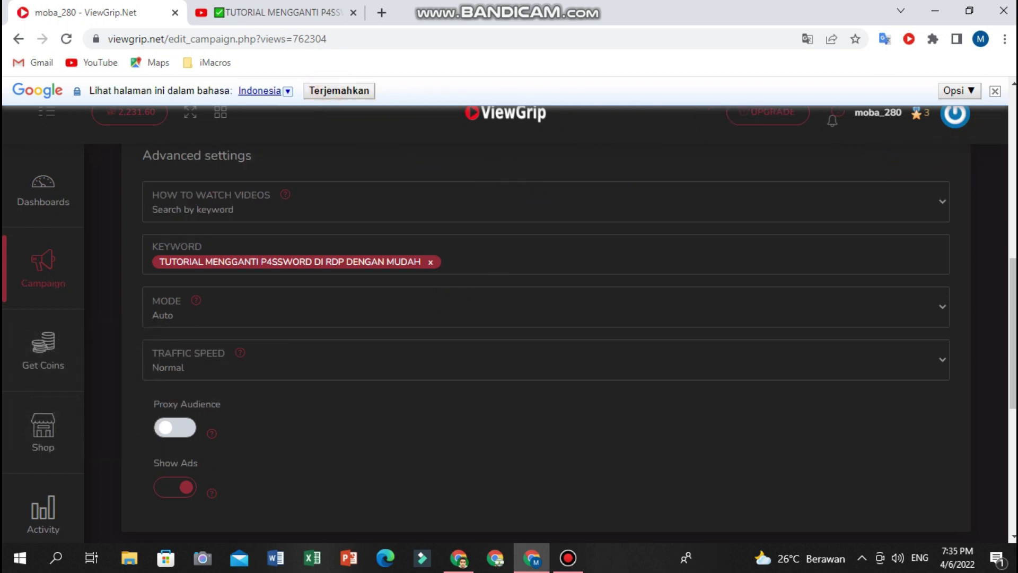
left_click(995, 91)
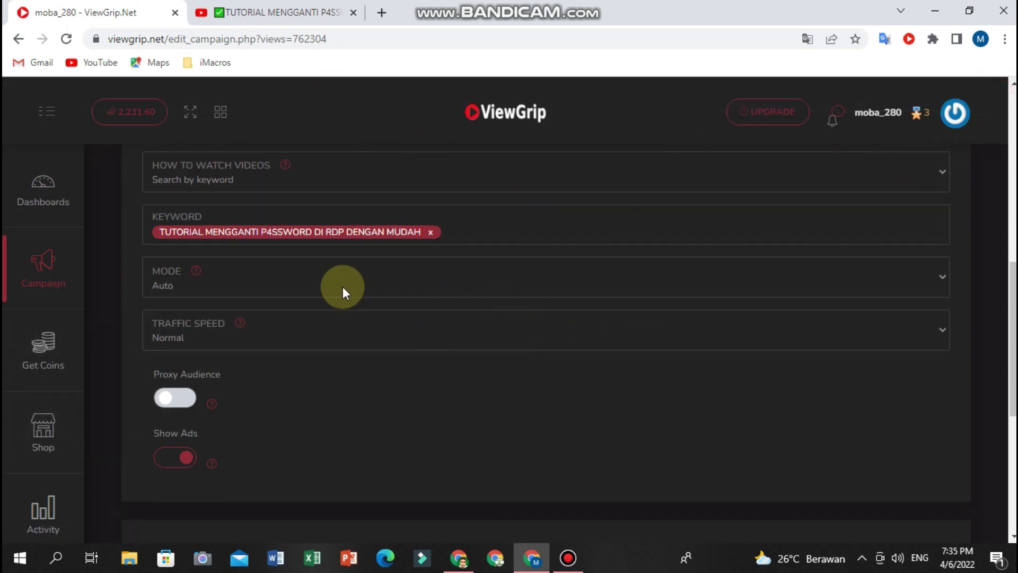
- Try Manual for the campaign's Mode, set it back to Auto, and choose Normal as the Traffic Speed
left_click(293, 286)
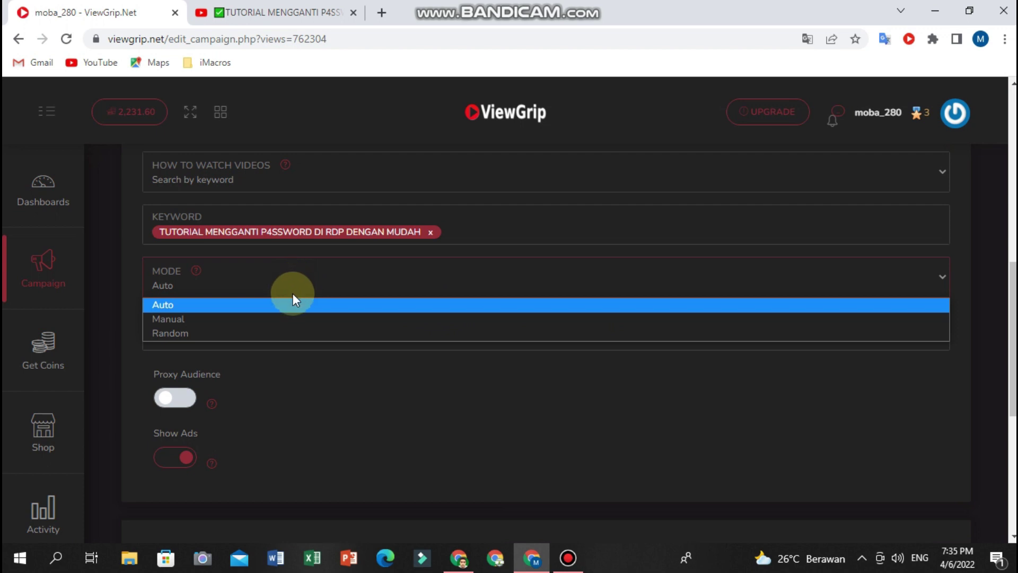
left_click(179, 316)
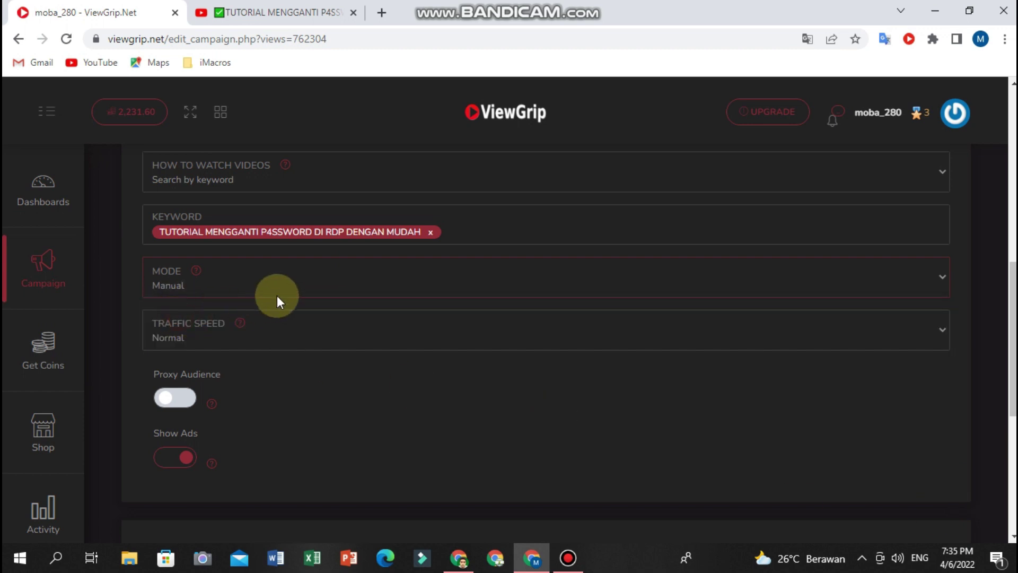
left_click(242, 283)
left_click(233, 303)
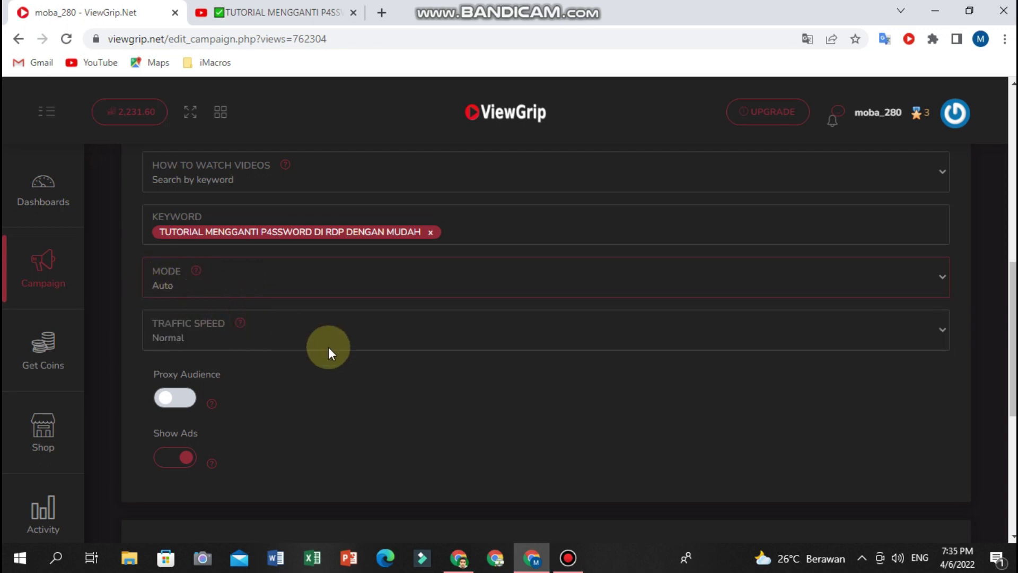
scroll(329, 347, "down", 1)
left_click(202, 266)
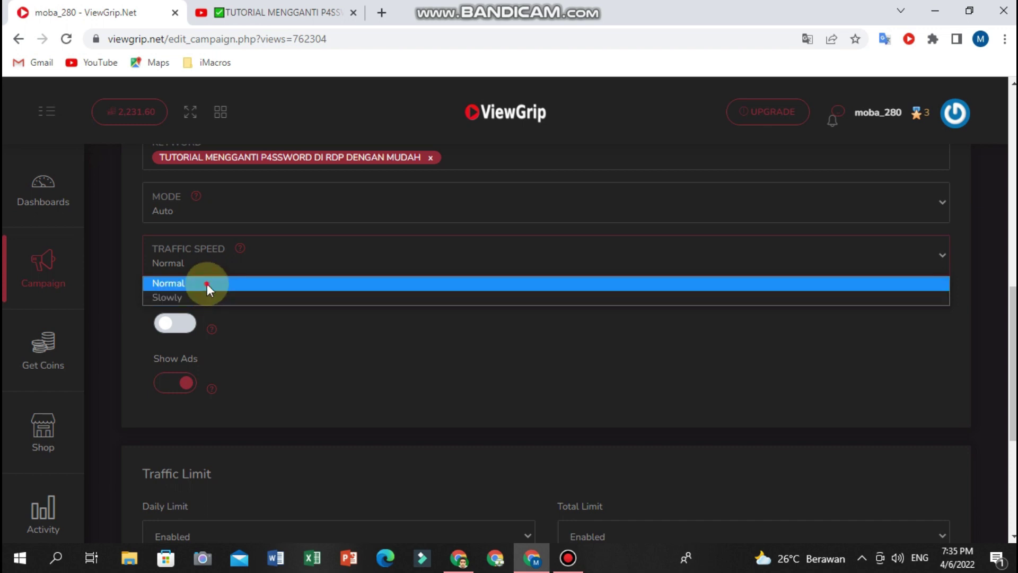
left_click(207, 284)
left_click(219, 261)
left_click(219, 261)
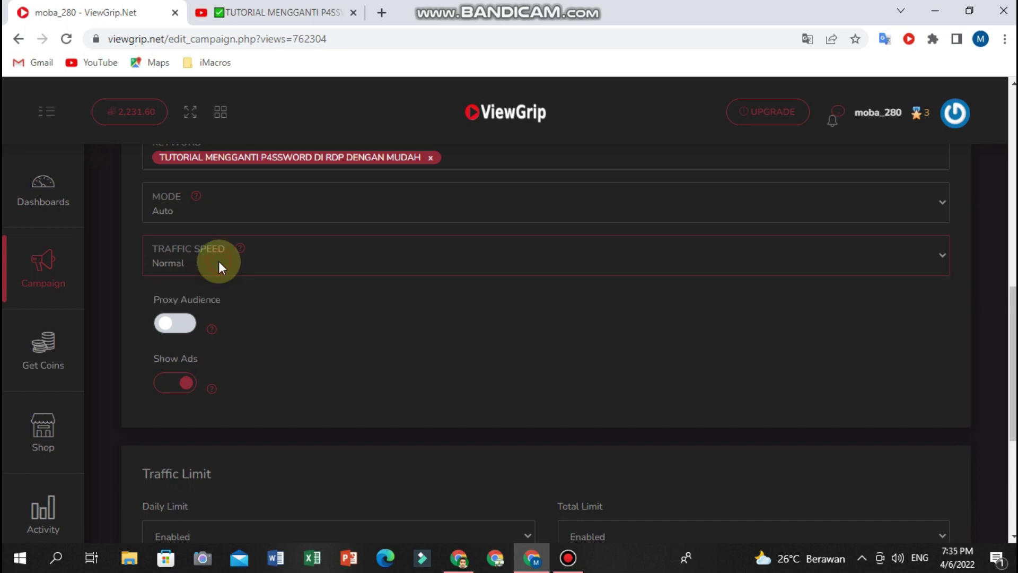
- Review the campaign's Proxy Audience, Show Ads, Traffic Limit and Video Status settings
scroll(295, 303, "down", 4)
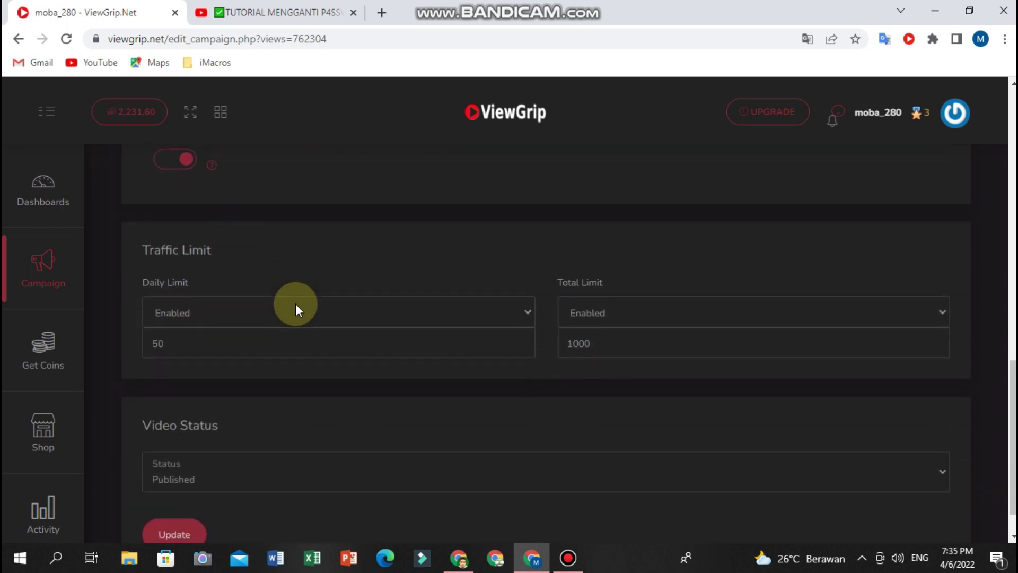
scroll(295, 304, "up", 3)
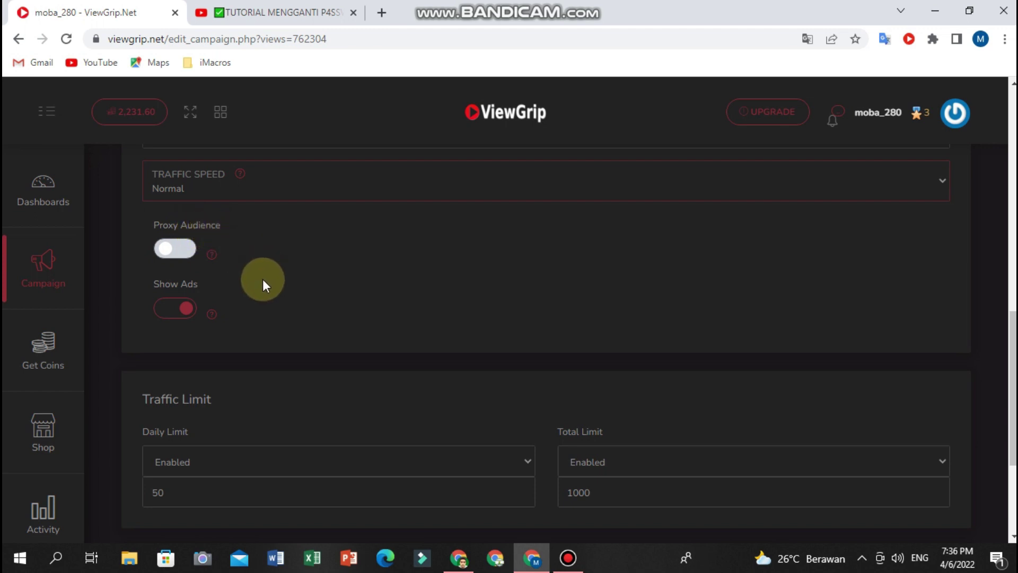
scroll(263, 279, "down", 1)
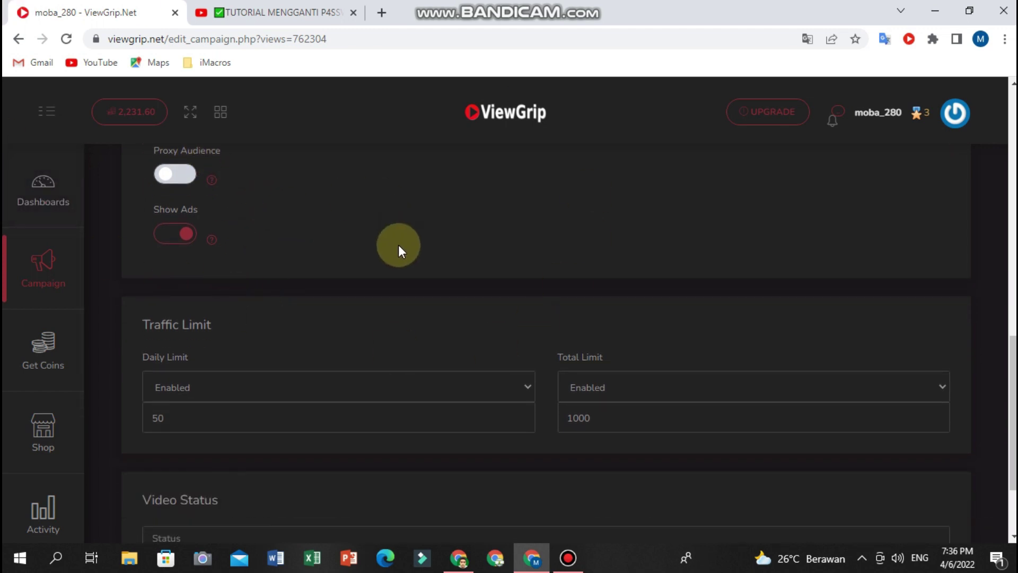
scroll(417, 218, "up", 1)
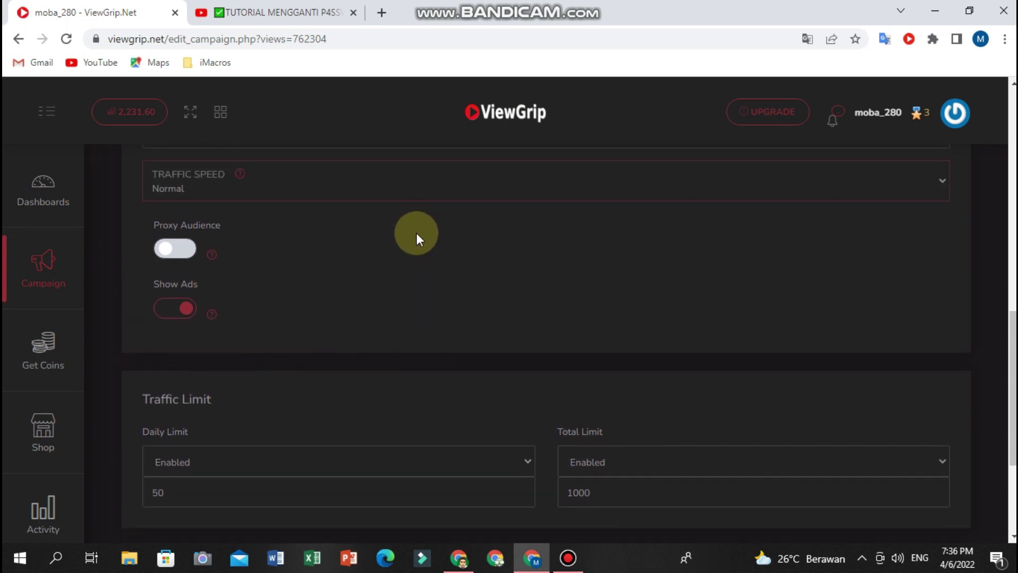
scroll(416, 259, "down", 2)
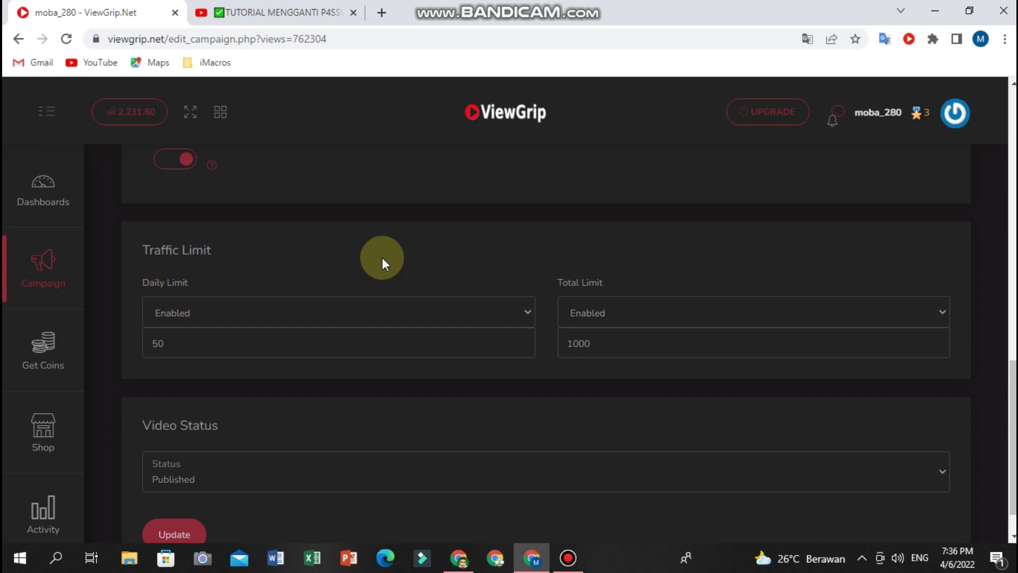
scroll(248, 269, "down", 1)
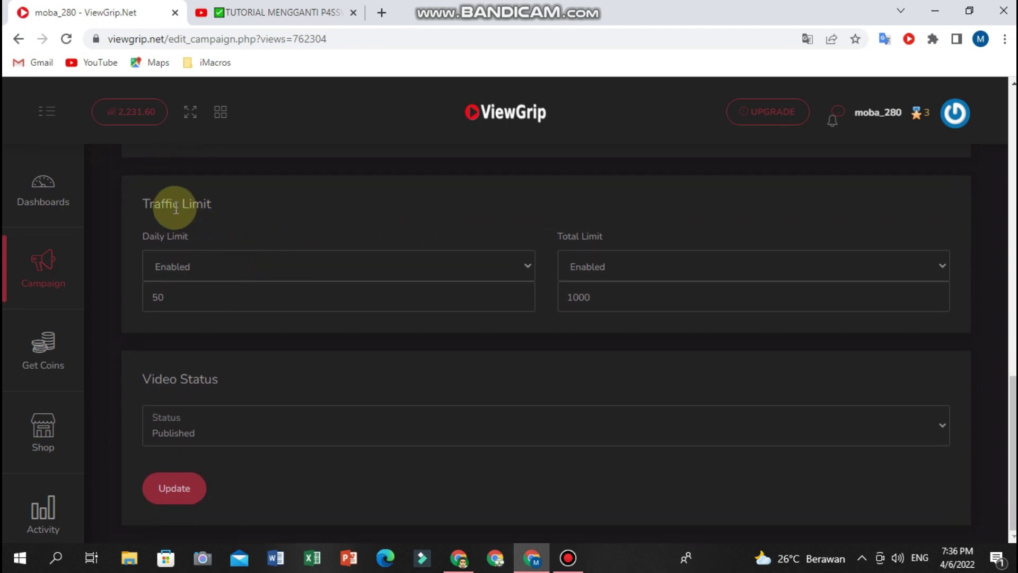
- Check the daily and total traffic limits and save the campaign update
left_click(237, 260)
left_click(224, 305)
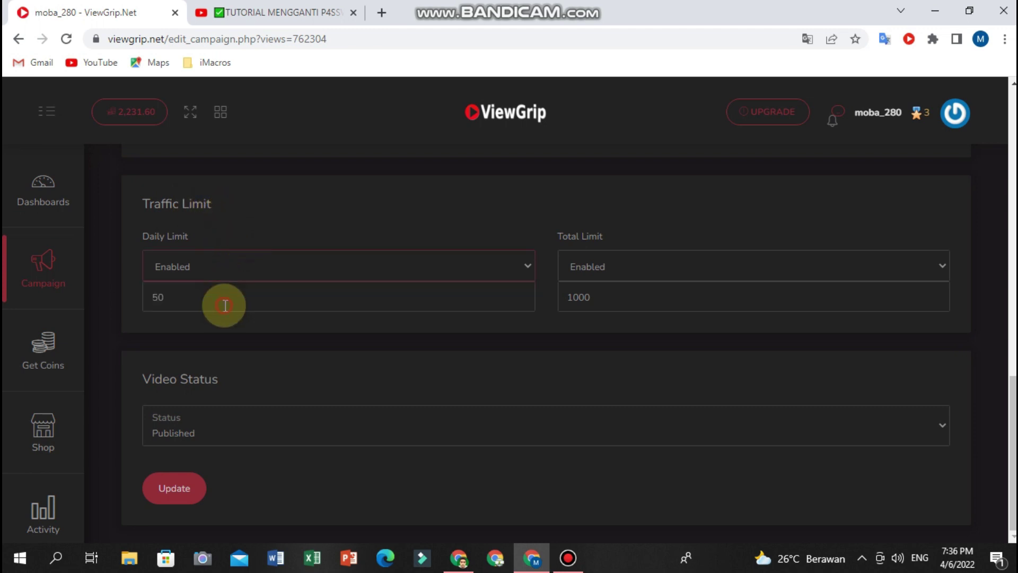
left_click(225, 296)
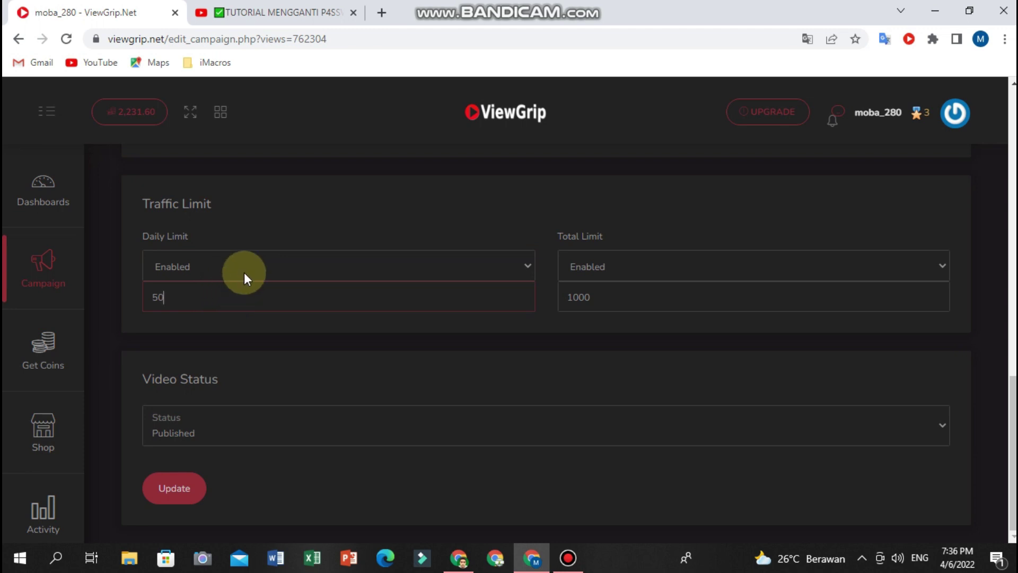
left_click(256, 226)
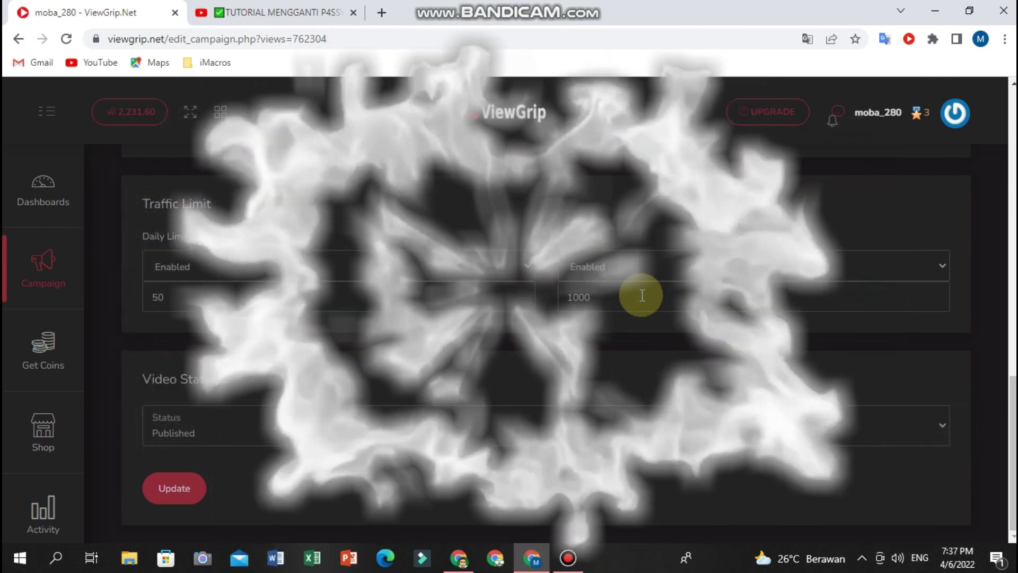
left_click(642, 296)
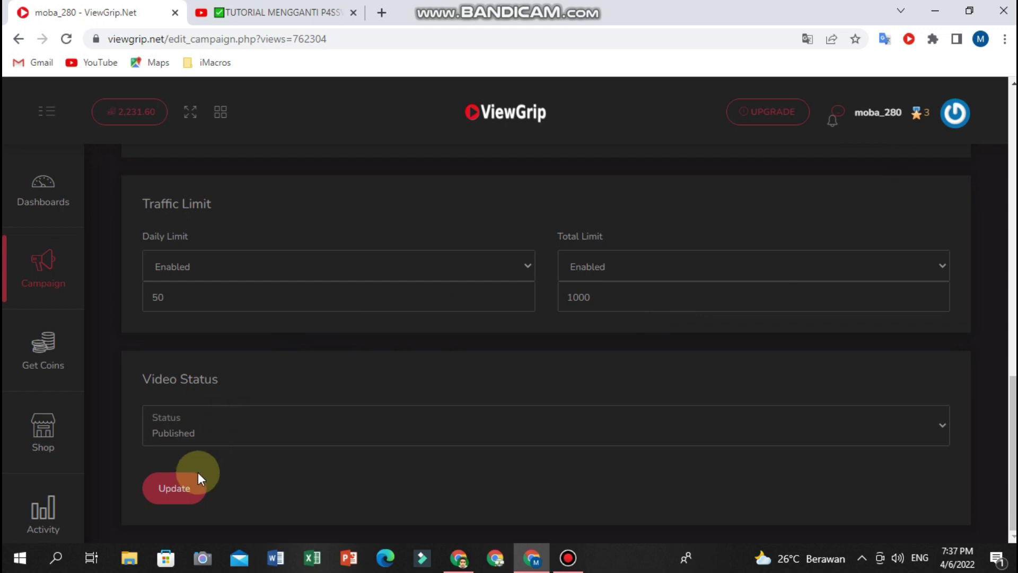
left_click(181, 492)
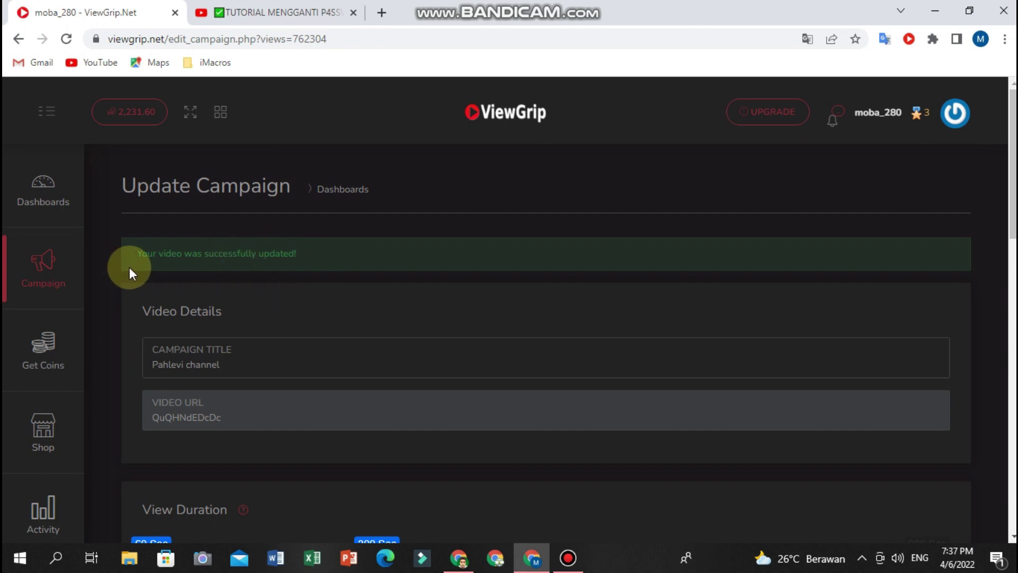
- Reopen the first campaign from the YouTube Views list and check its saved keyword and advanced settings
left_click(46, 262)
left_click(177, 204)
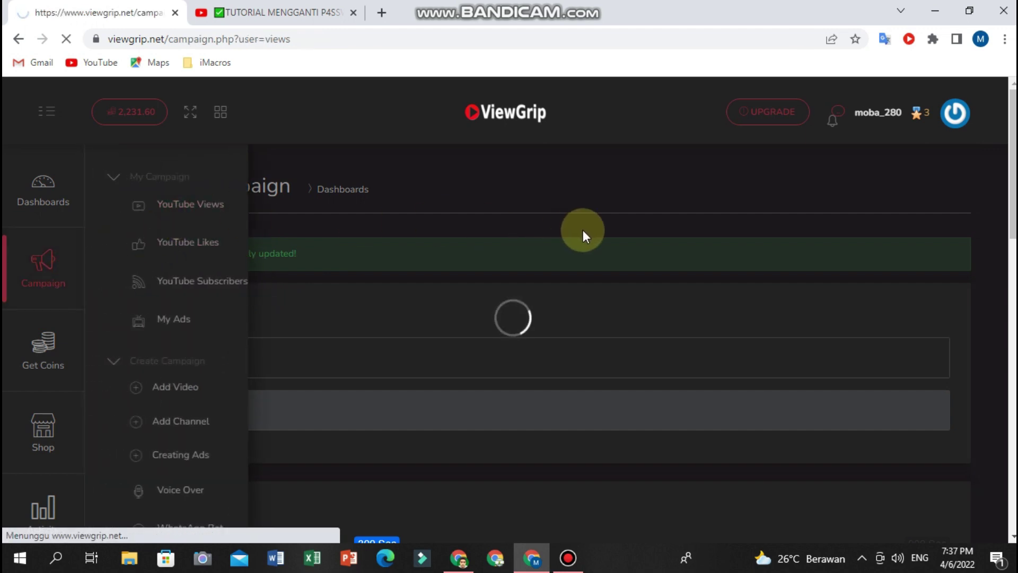
left_click(893, 350)
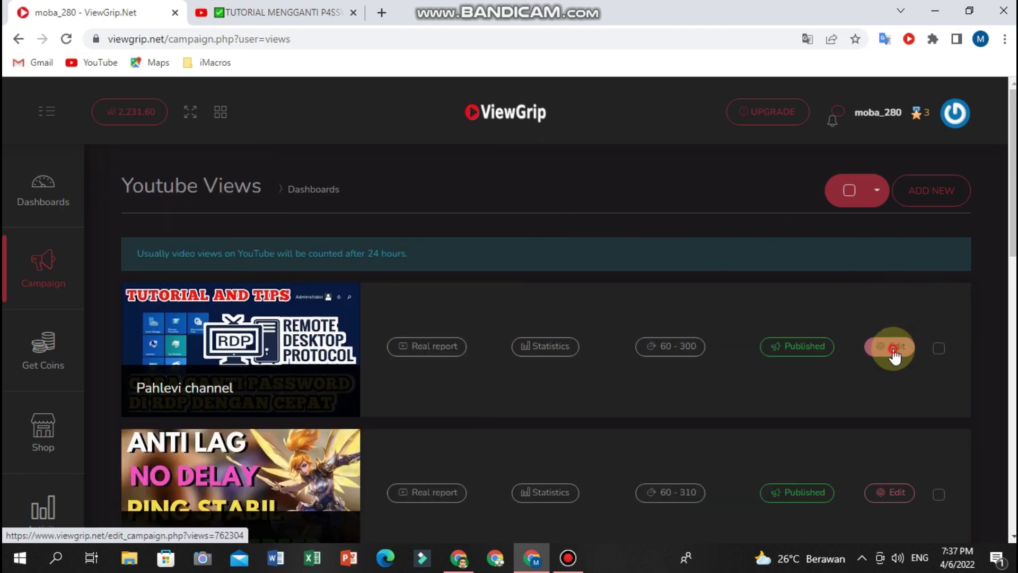
scroll(730, 363, "down", 1)
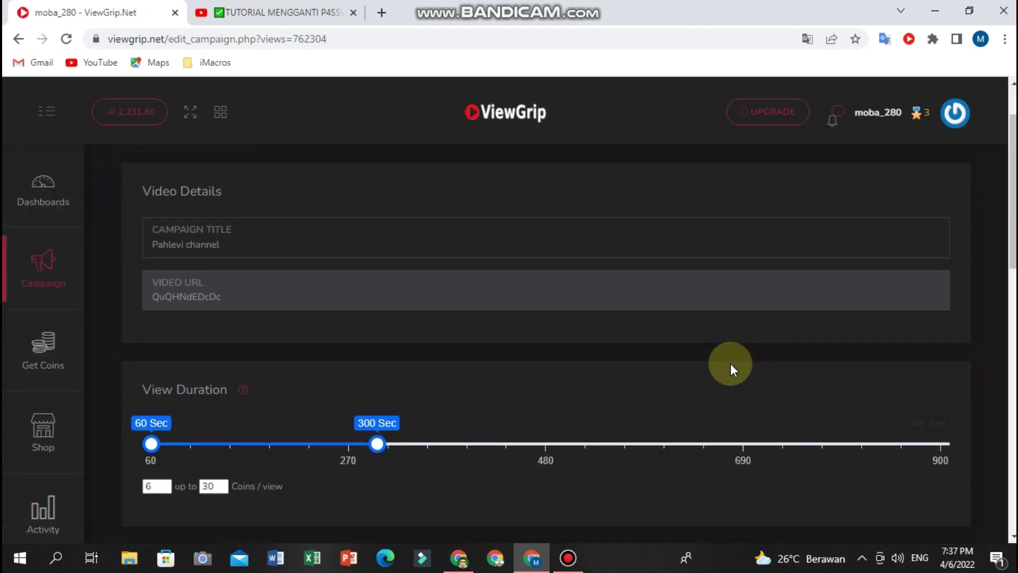
scroll(730, 364, "down", 5)
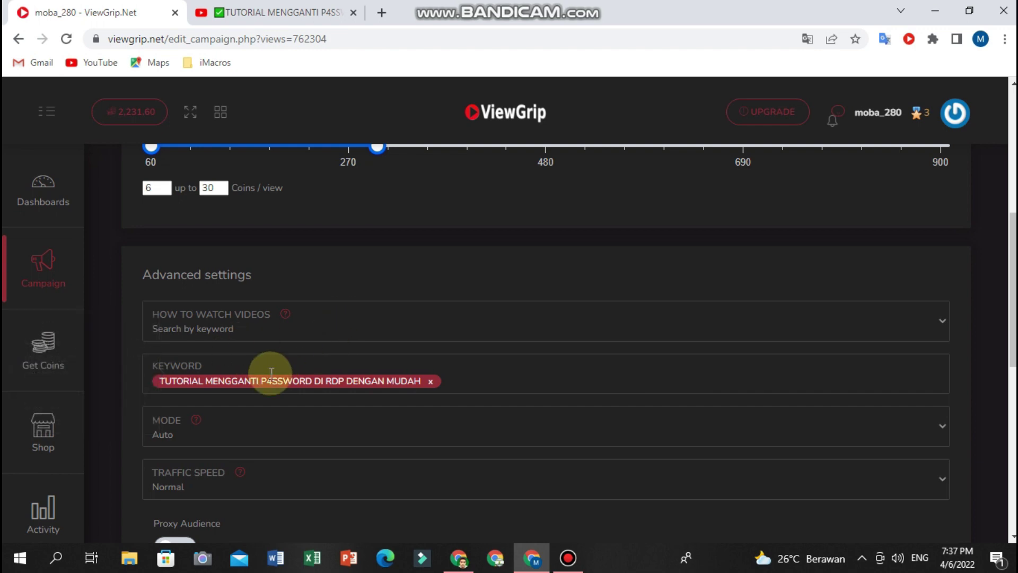
- Leave the campaign editor for the ViewGrip dashboard, and examine the channel's realtime views report in YouTube Studio analytics
left_click(53, 194)
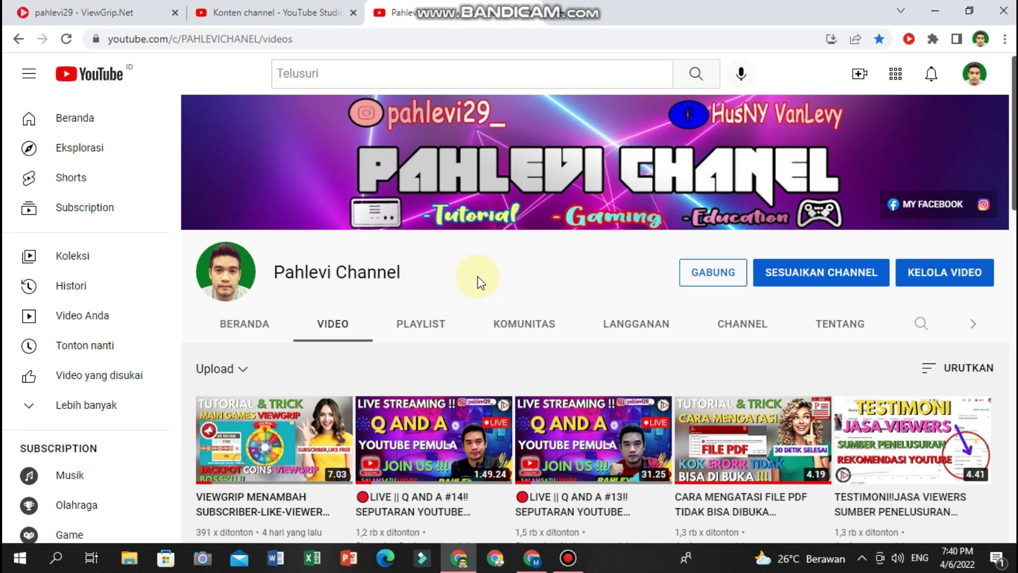
left_click(244, 9)
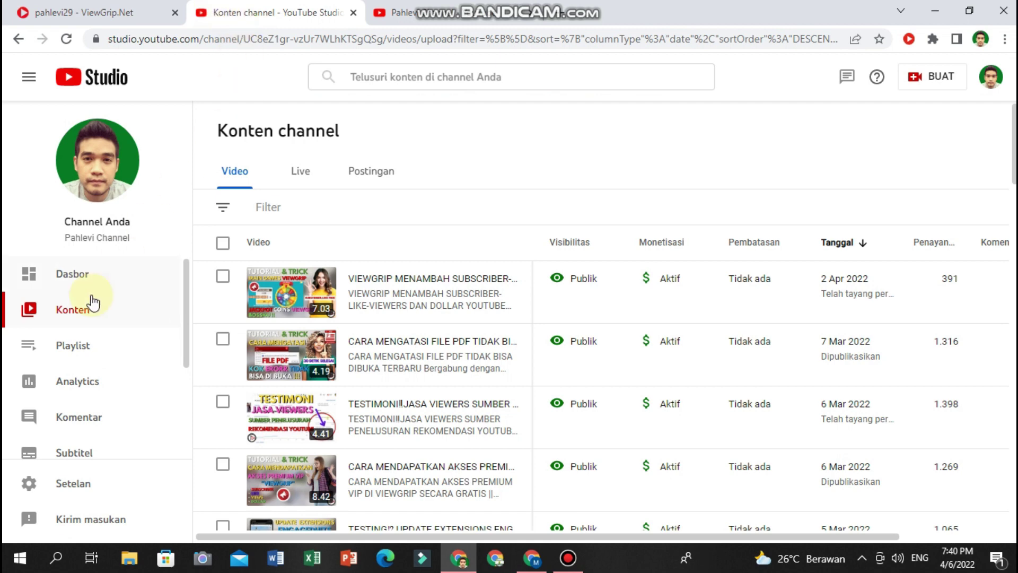
left_click(84, 380)
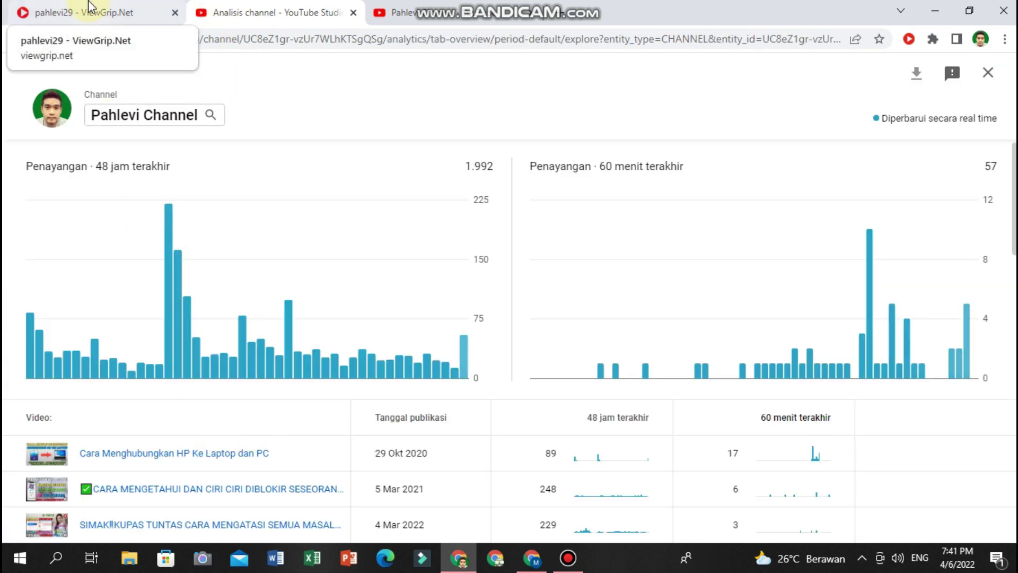
- Switch to the premium account's ViewGrip dashboard and open its YouTube Views campaign list
left_click(90, 7)
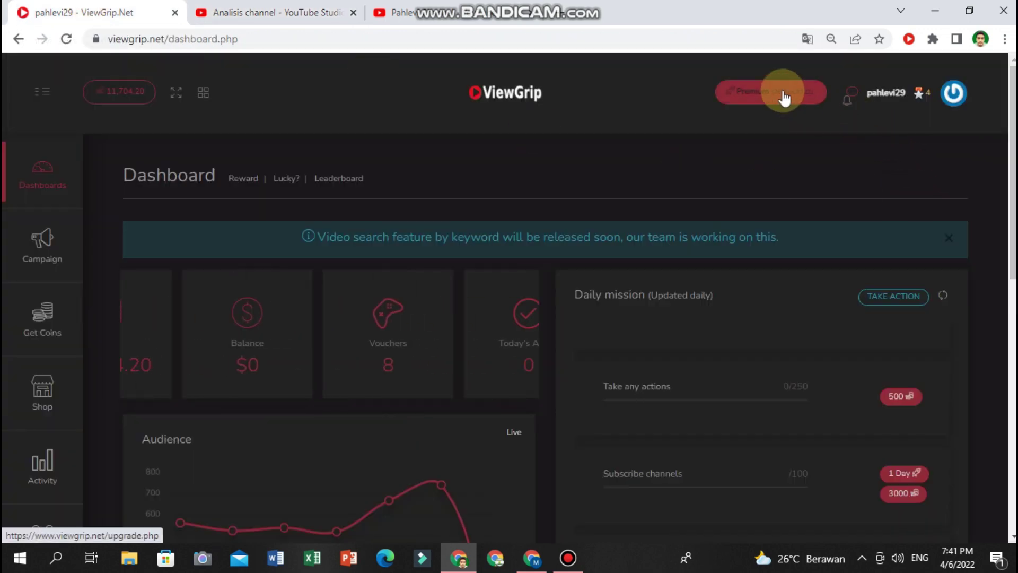
key("XF86MonBrightnessUp")
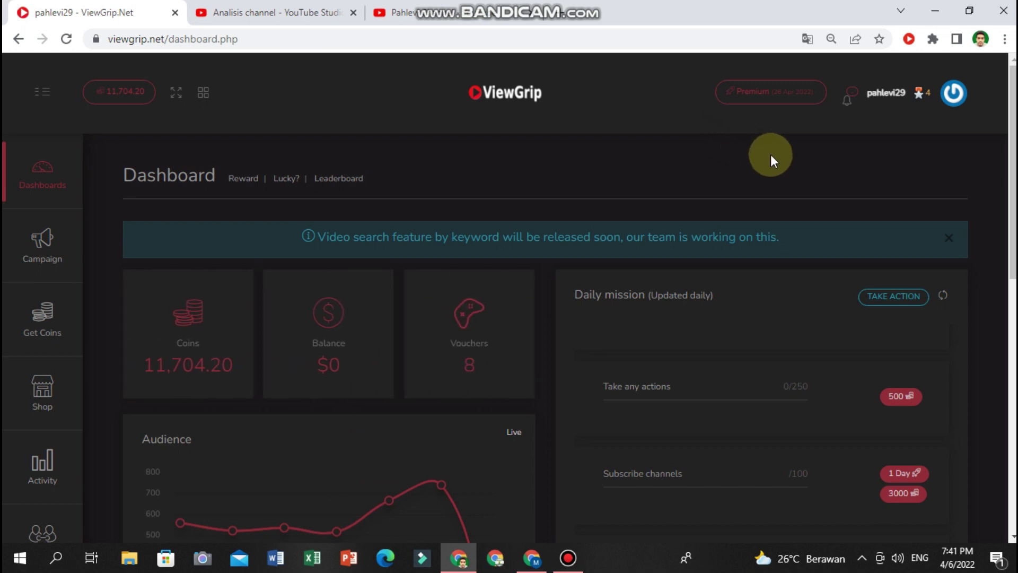
left_click(50, 250)
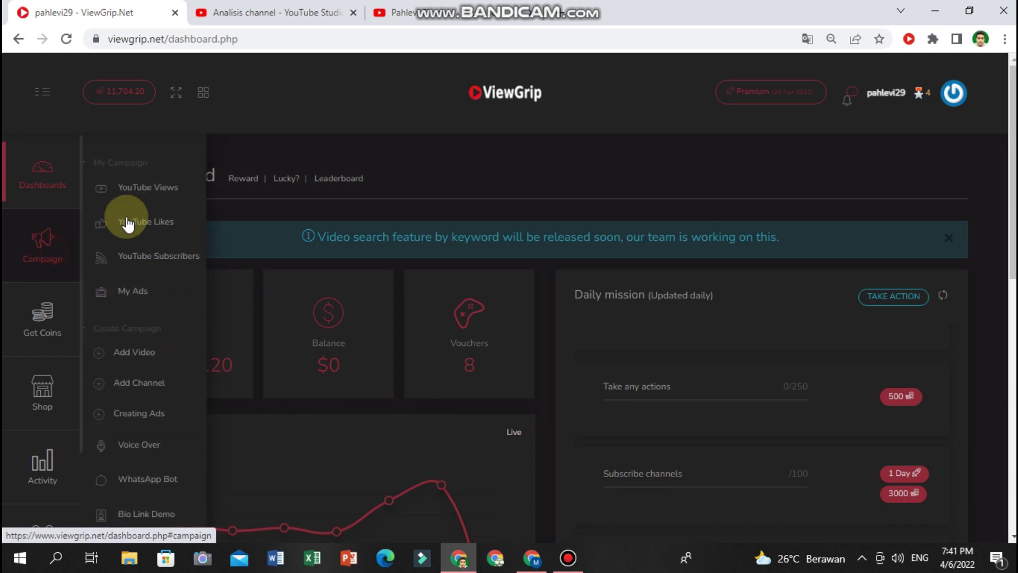
left_click(183, 197)
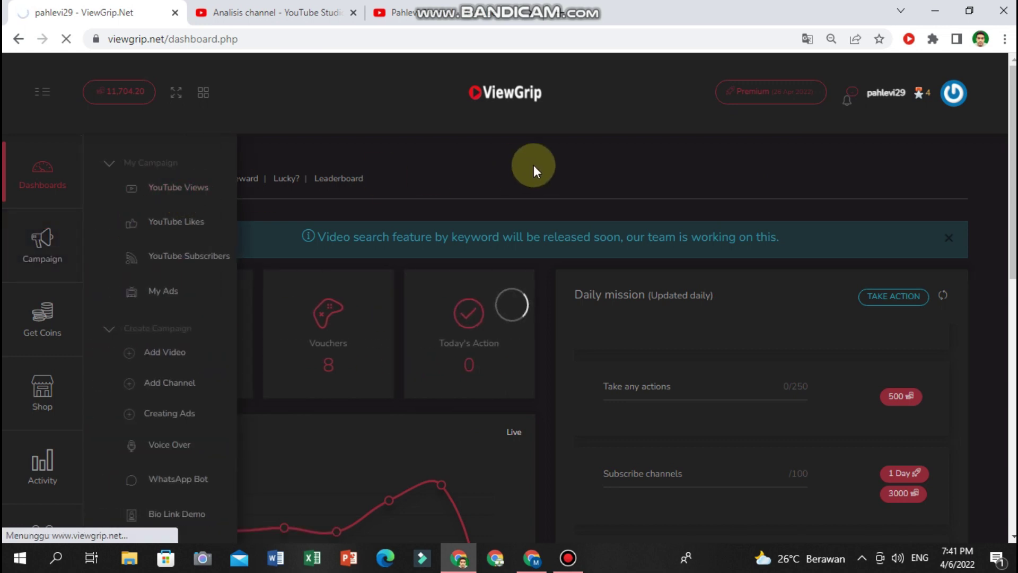
- In YouTube Studio, open the analytics of "Cara Menghubungkan HP Ke Laptop dan PC" and show its realtime views for "60 menit terakhir"
left_click(246, 12)
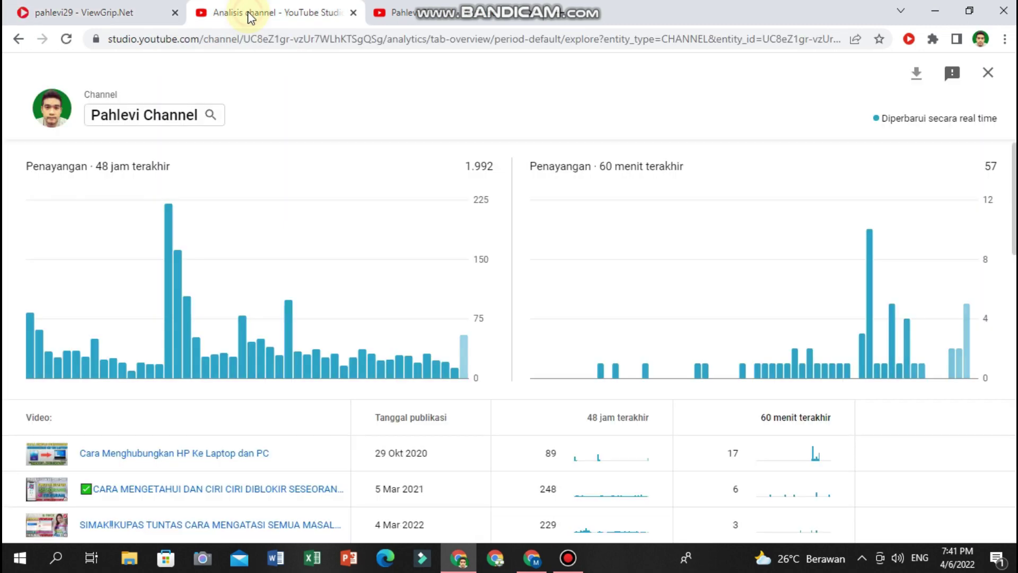
mouse_move(136, 463)
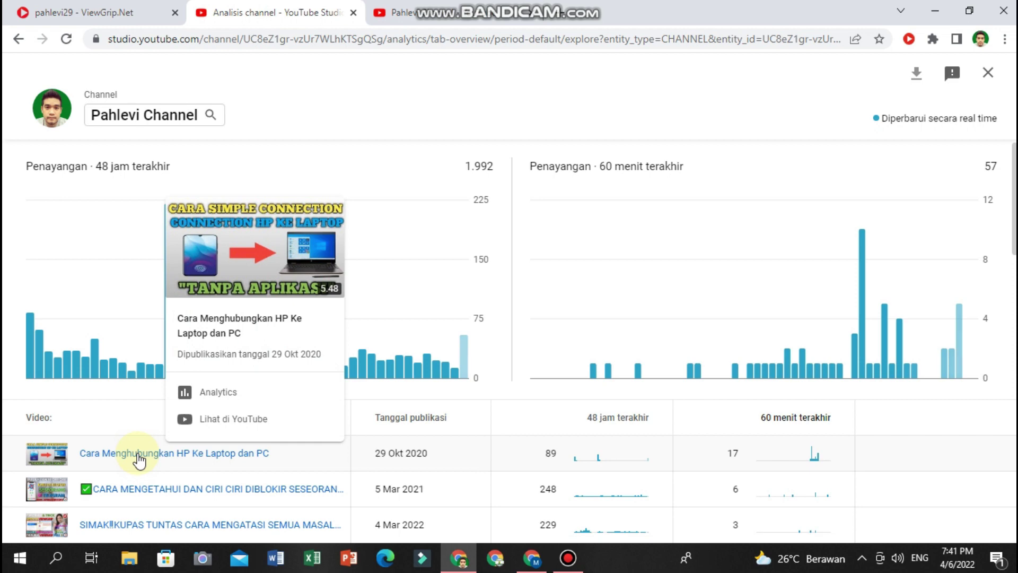
left_click(210, 394)
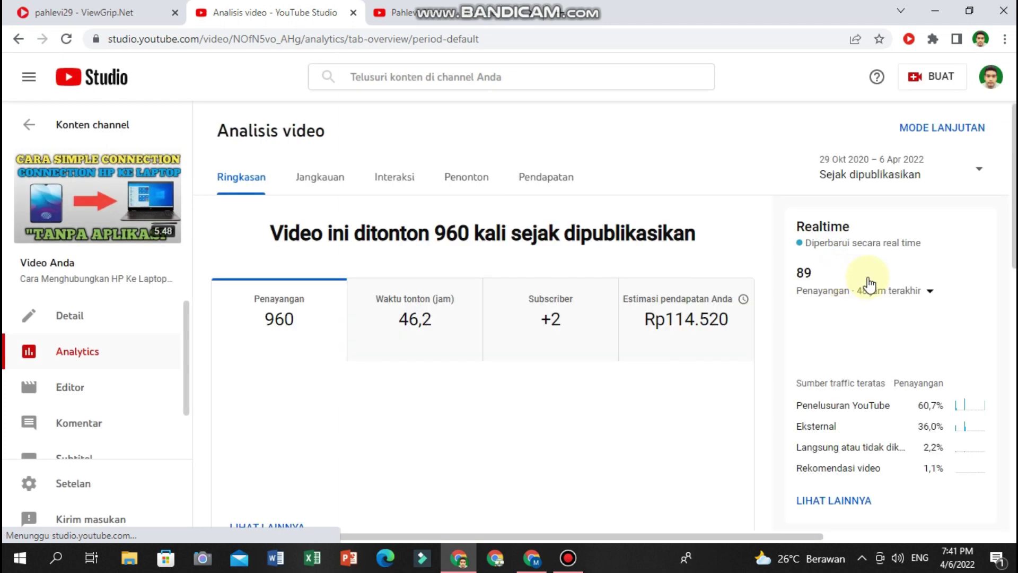
left_click(922, 290)
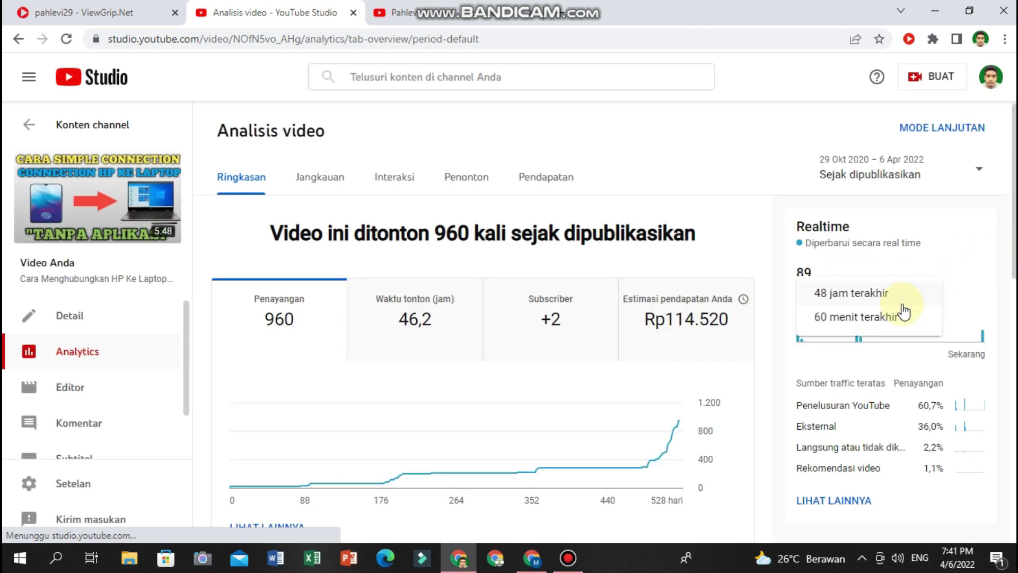
left_click(892, 315)
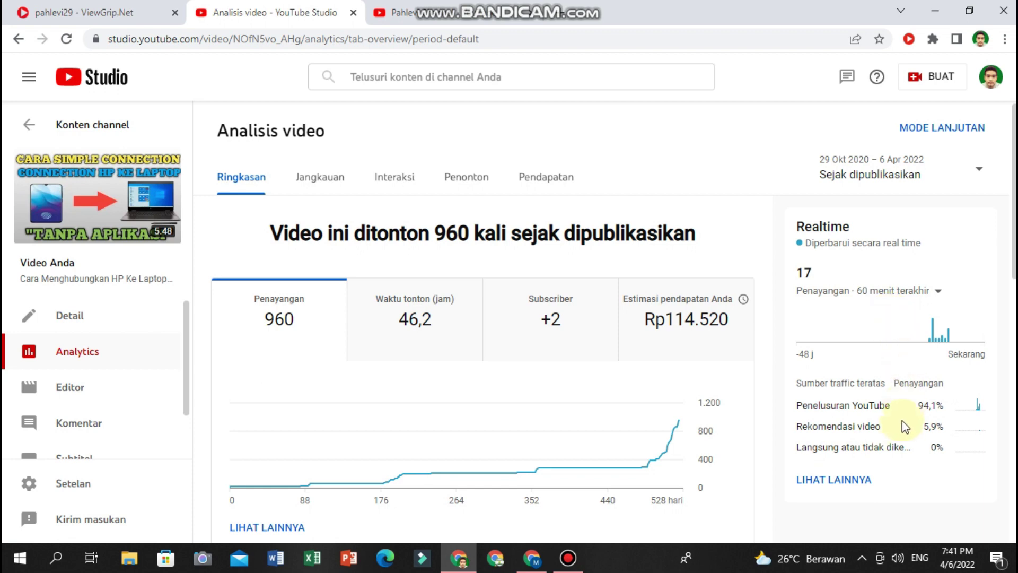